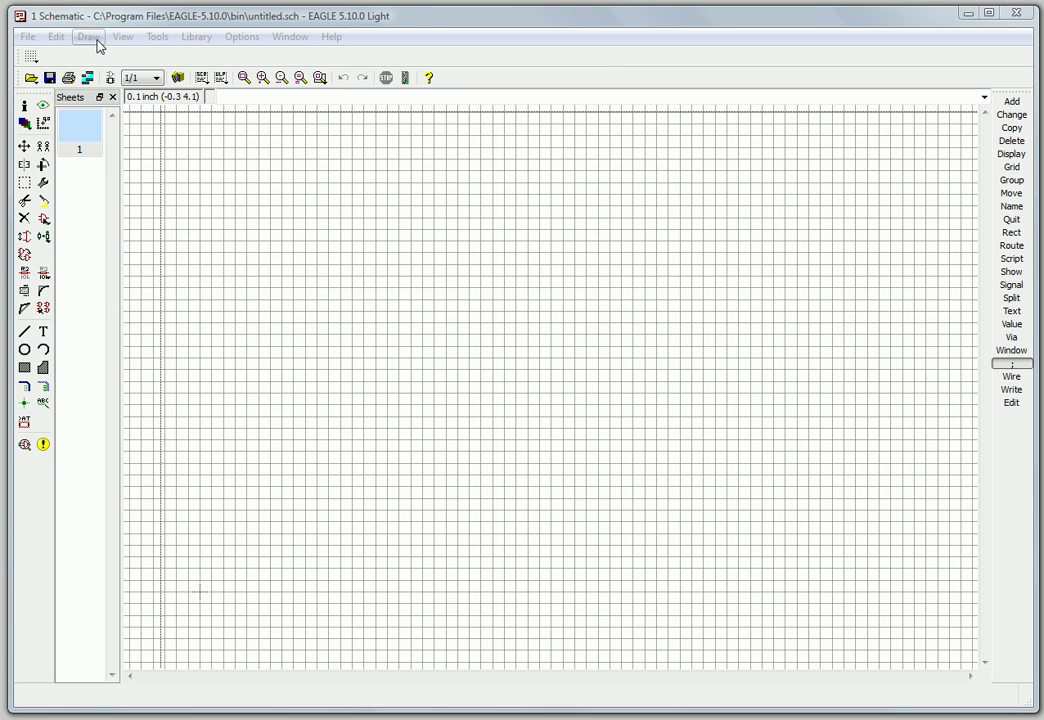
Step: Pick the 78LXX regulator from the v-reg library and place it as IC1 near the sheet centre
left_click(59, 37)
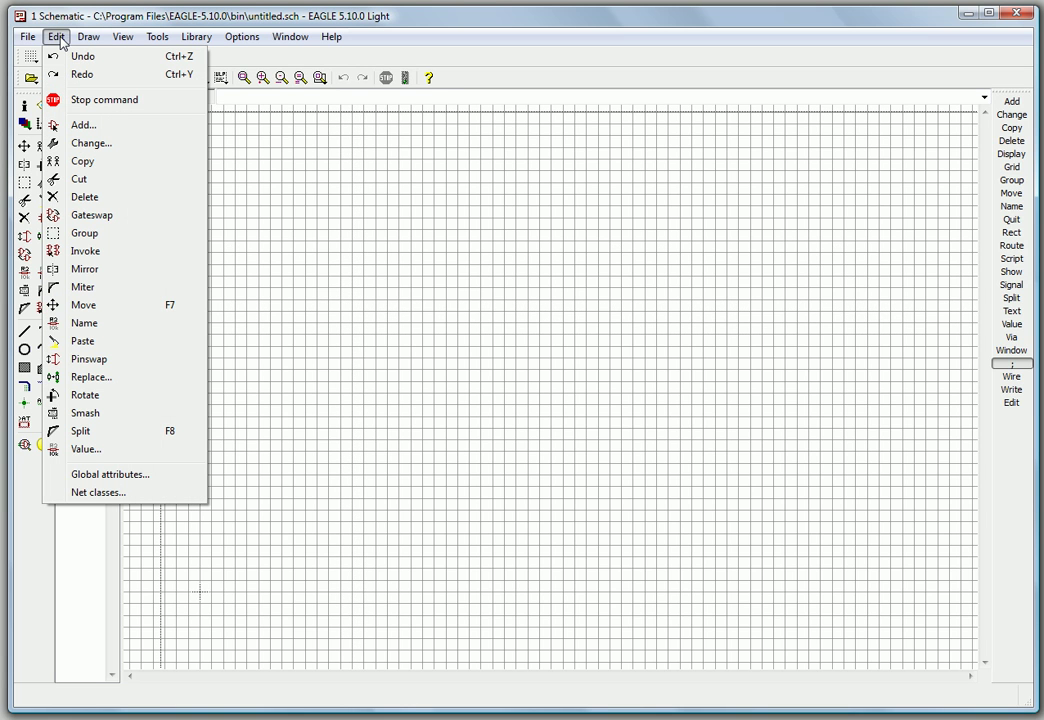
left_click(80, 125)
left_click_drag(170, 20, 570, 97)
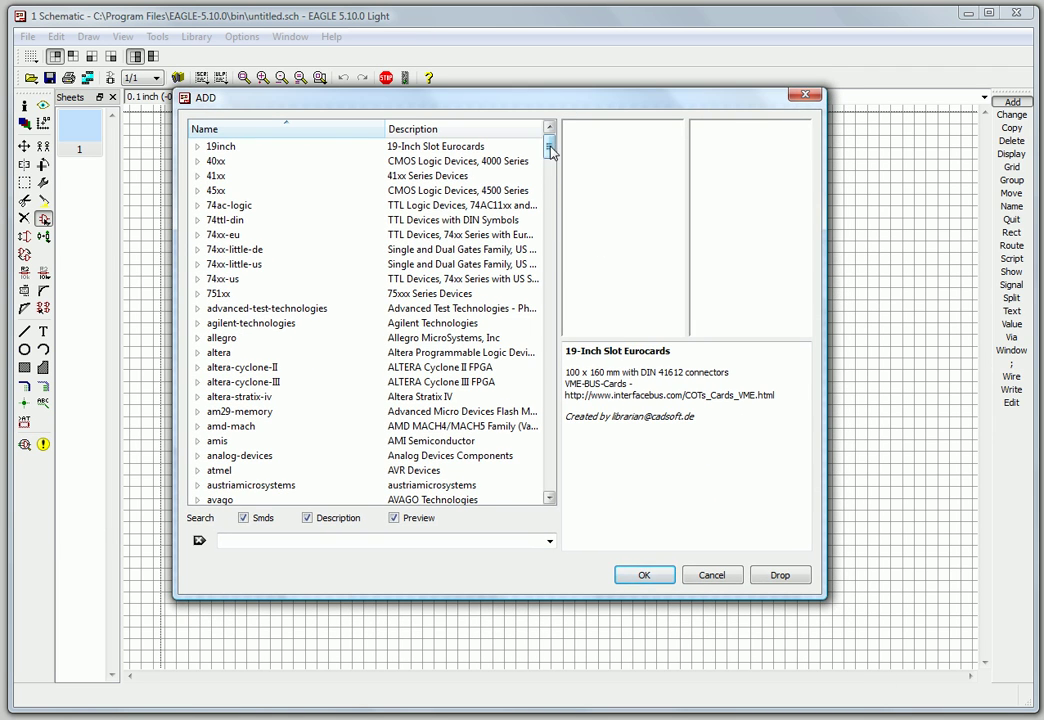
left_click_drag(549, 147, 538, 497)
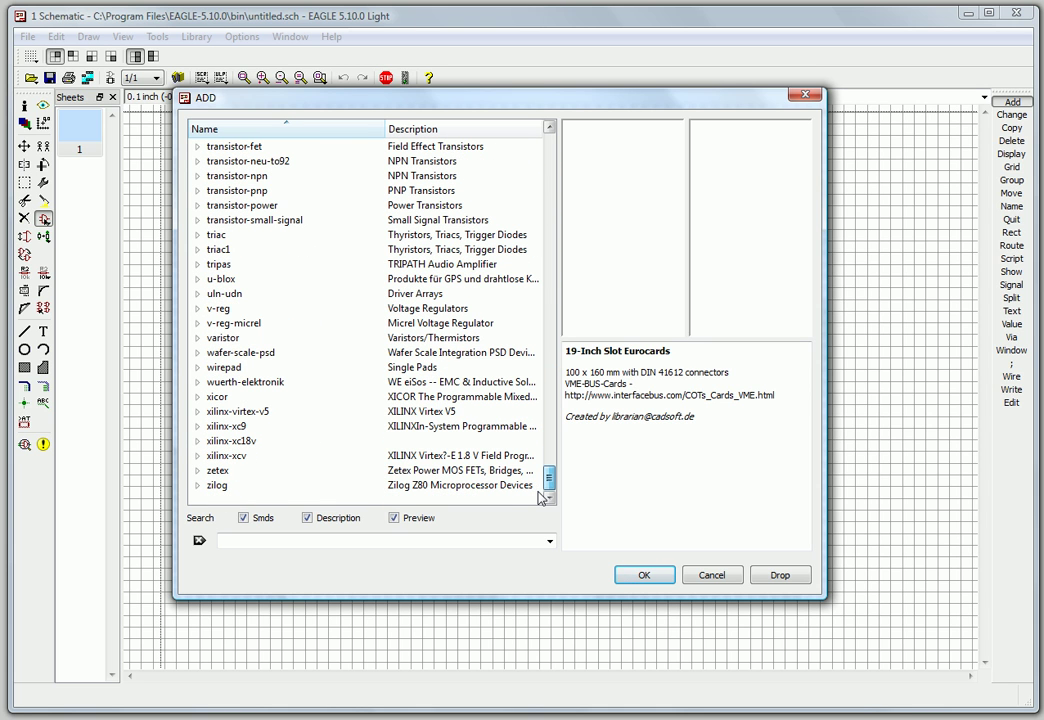
left_click(197, 309)
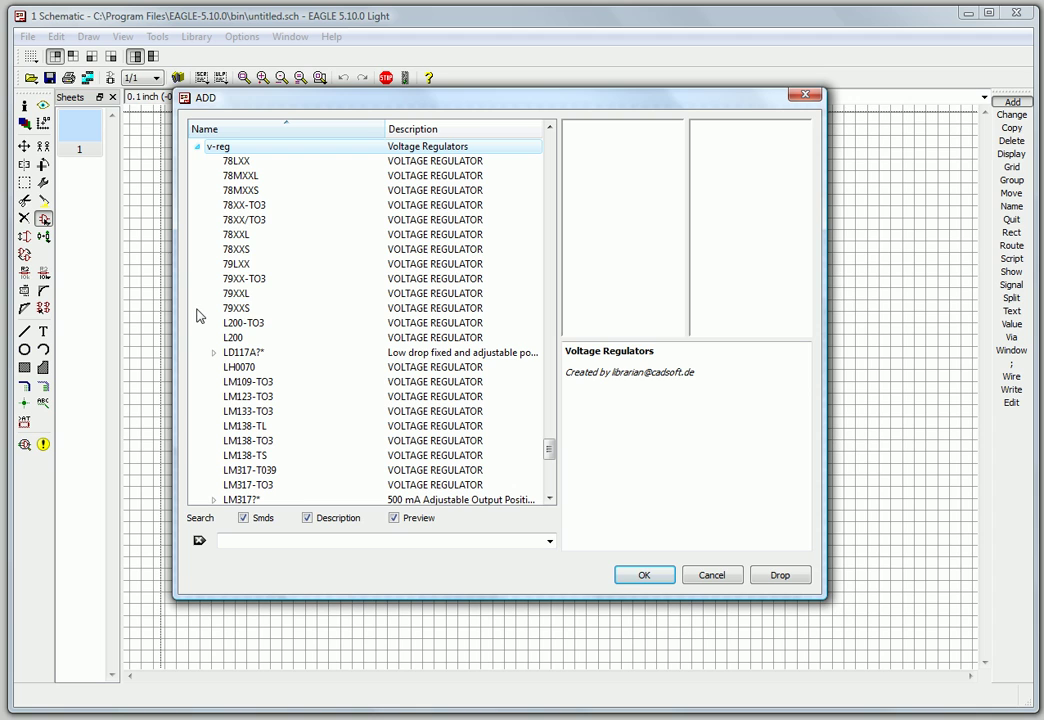
left_click(230, 163)
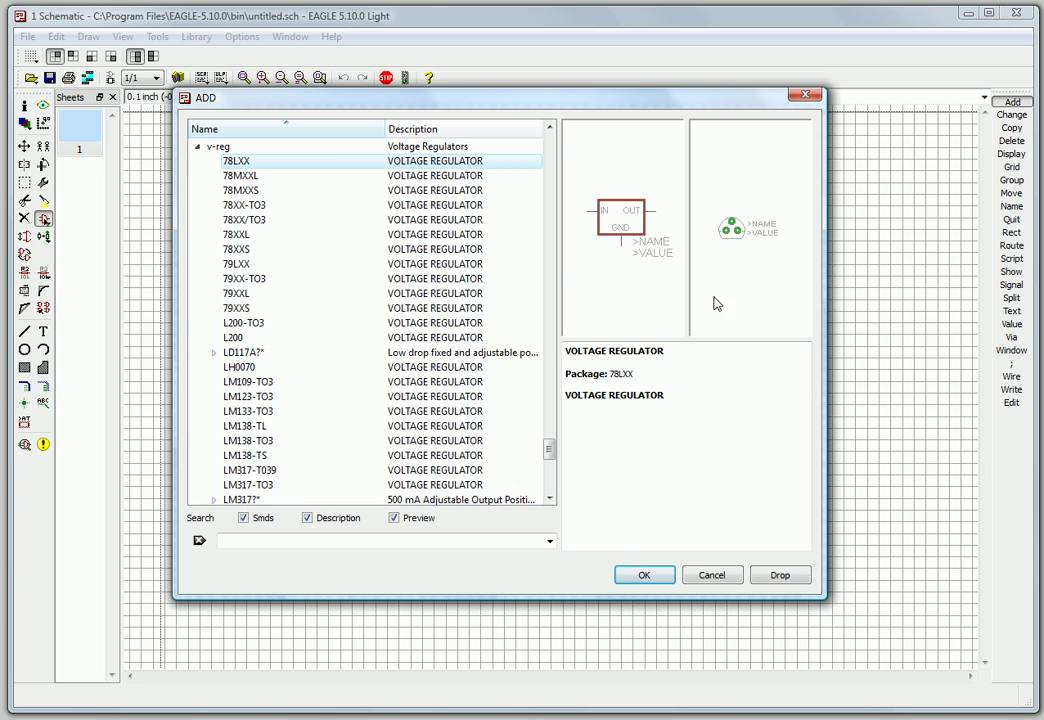
left_click(644, 577)
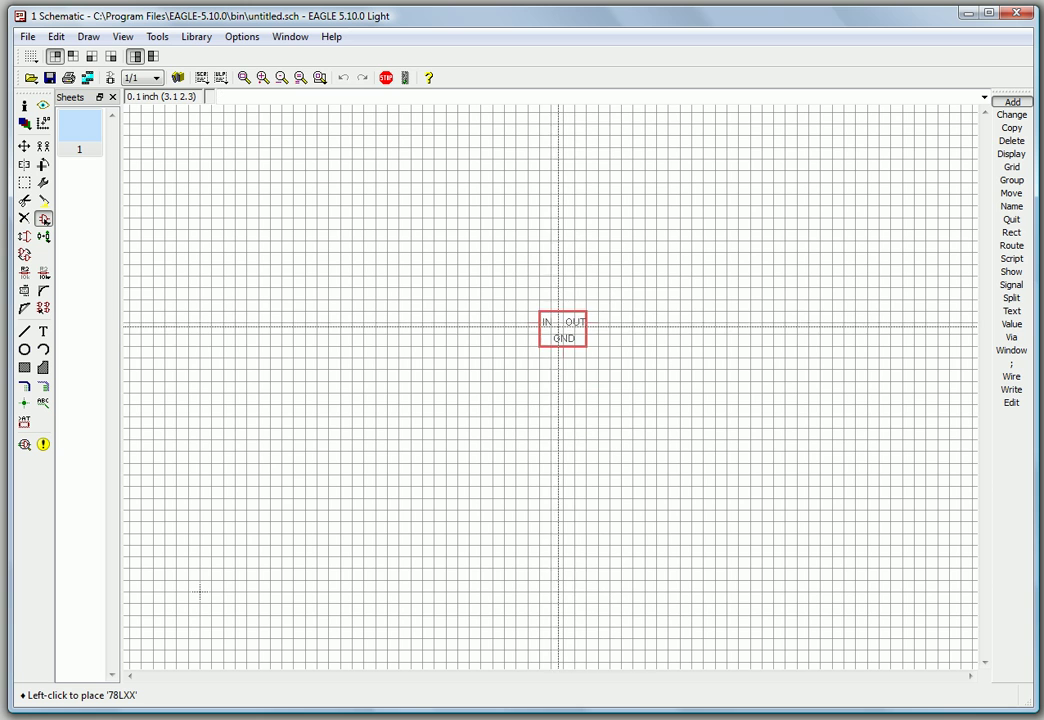
left_click(547, 310)
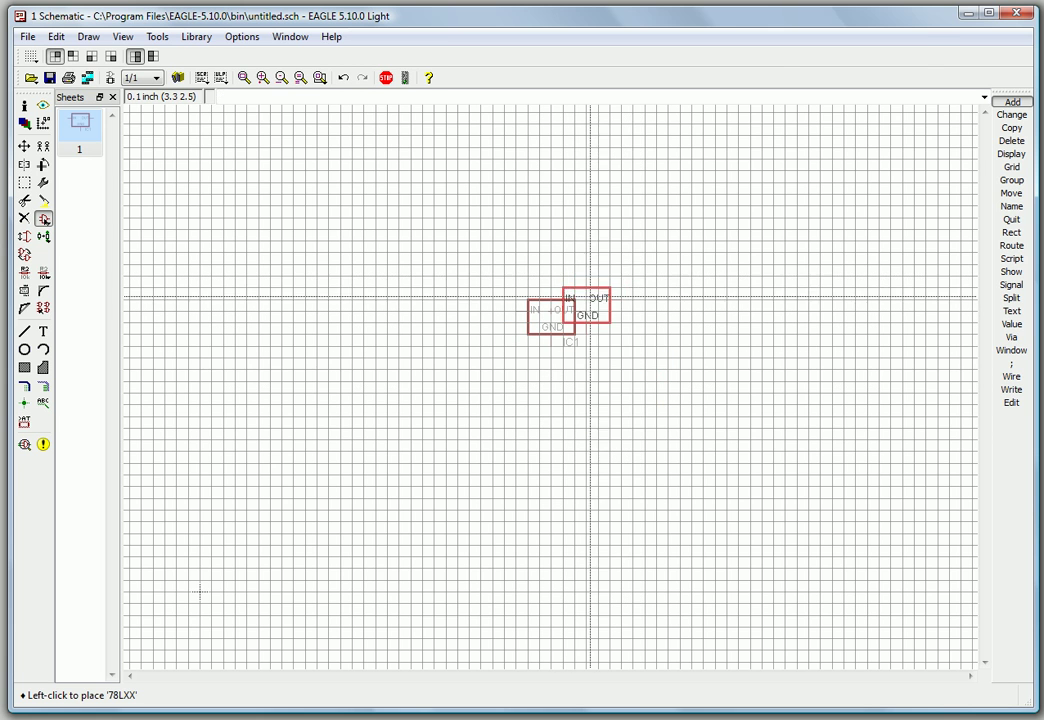
Step: Collapse v-reg and expand the rcl library to show the C-EU capacitor package variants
key("Escape")
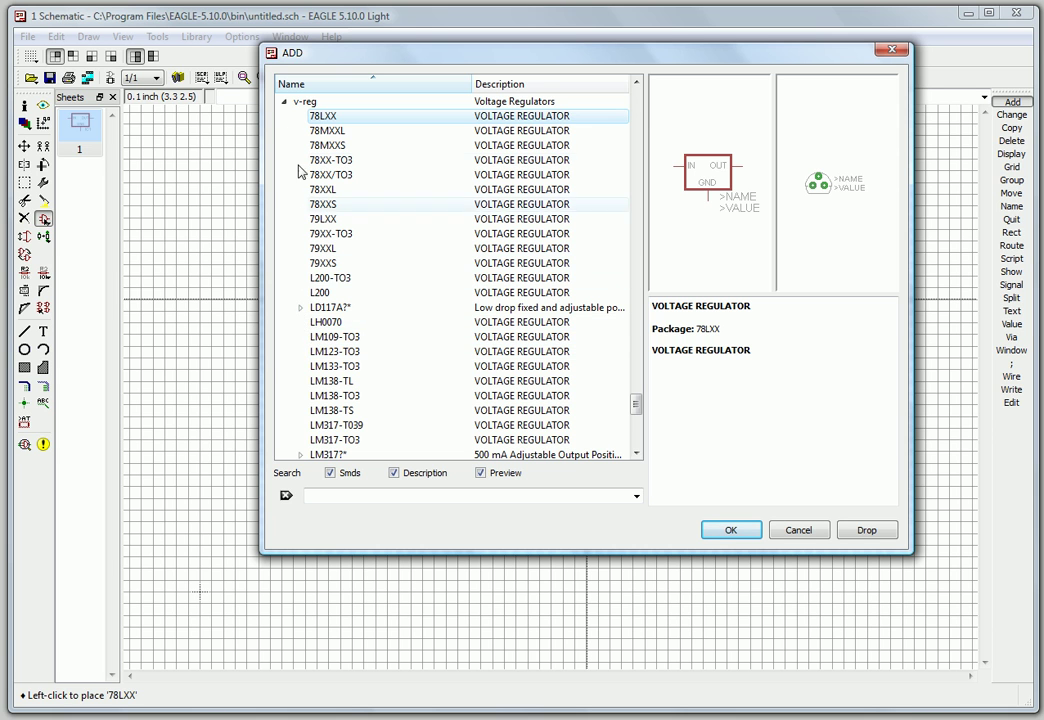
left_click(284, 102)
scroll(343, 249, "up", 10)
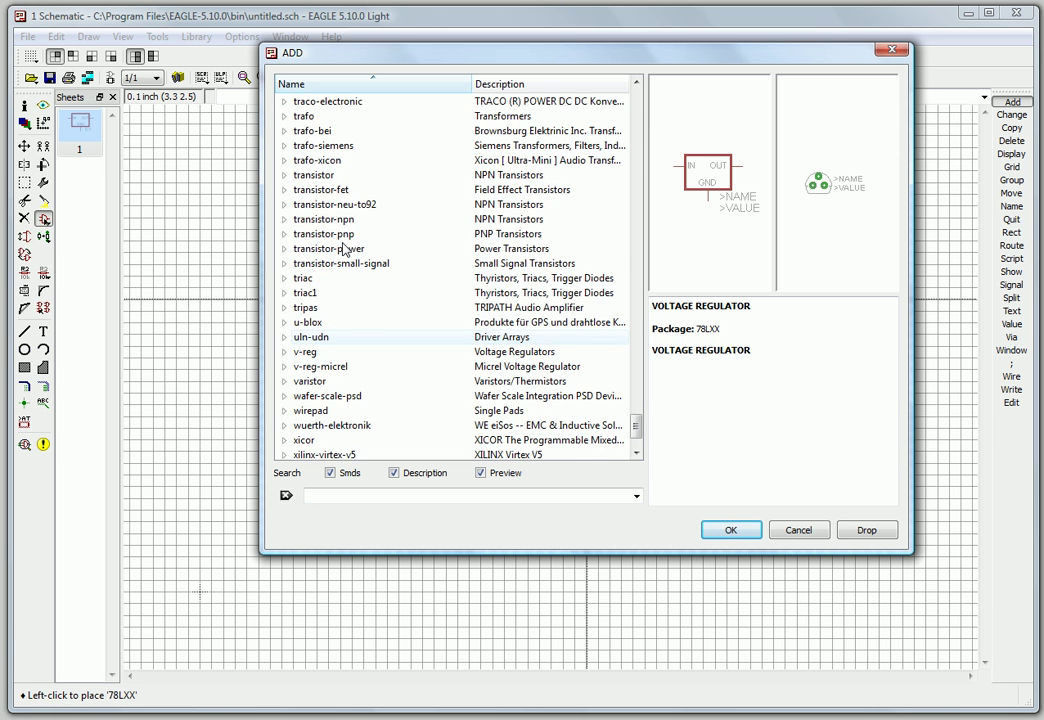
scroll(343, 249, "up", 3)
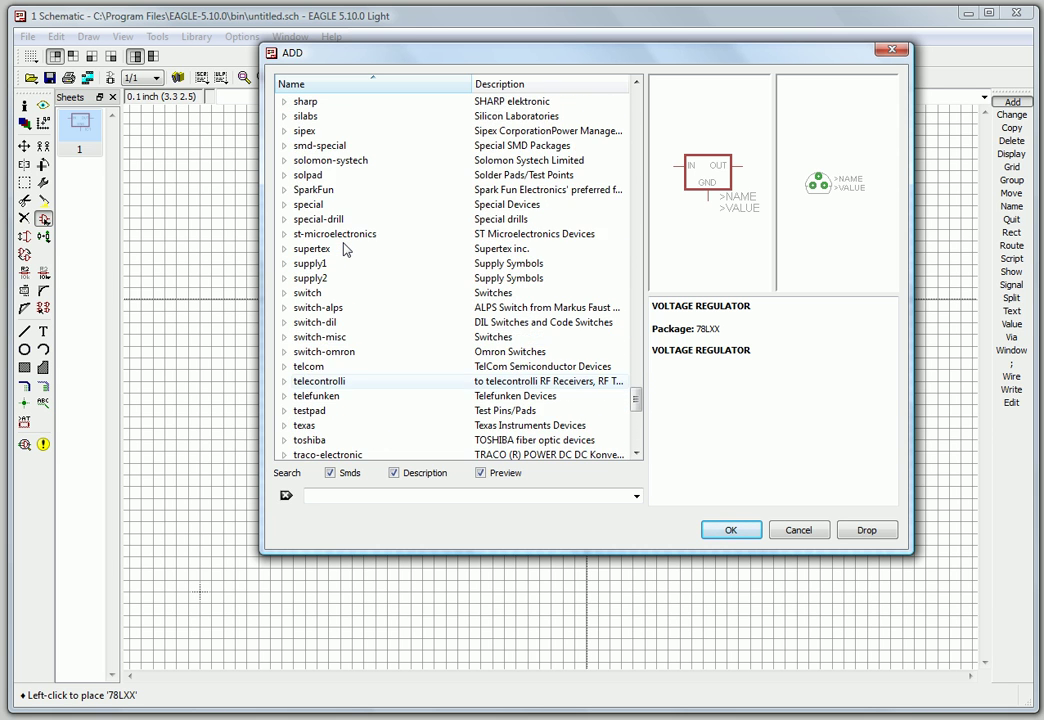
scroll(343, 249, "up", 5)
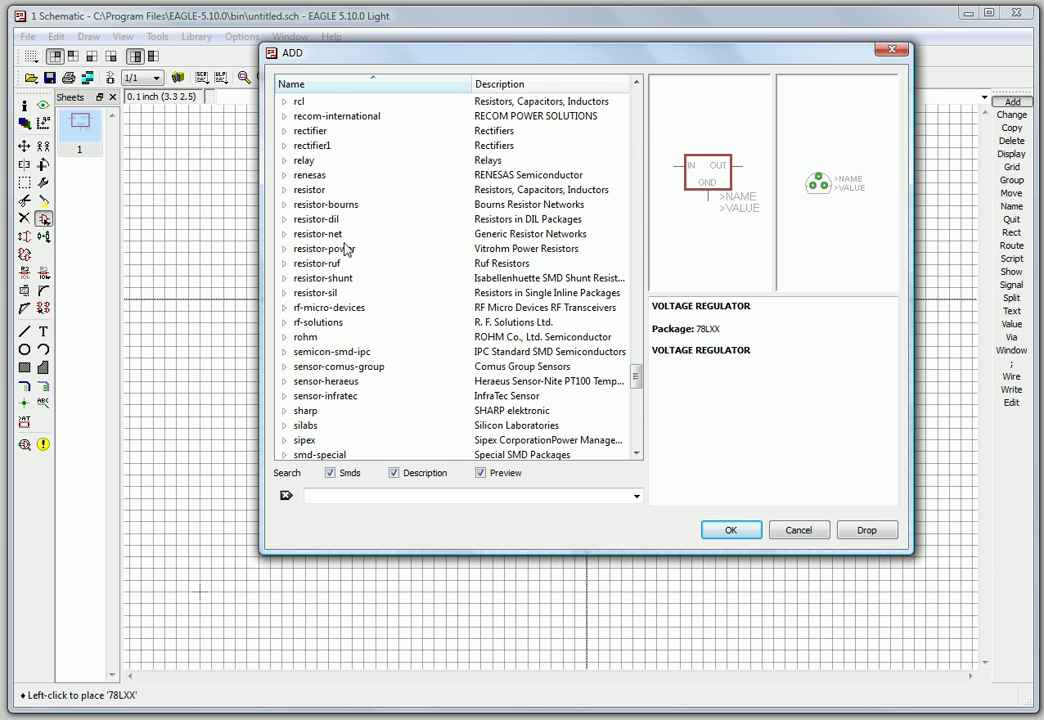
scroll(344, 245, "up", 1)
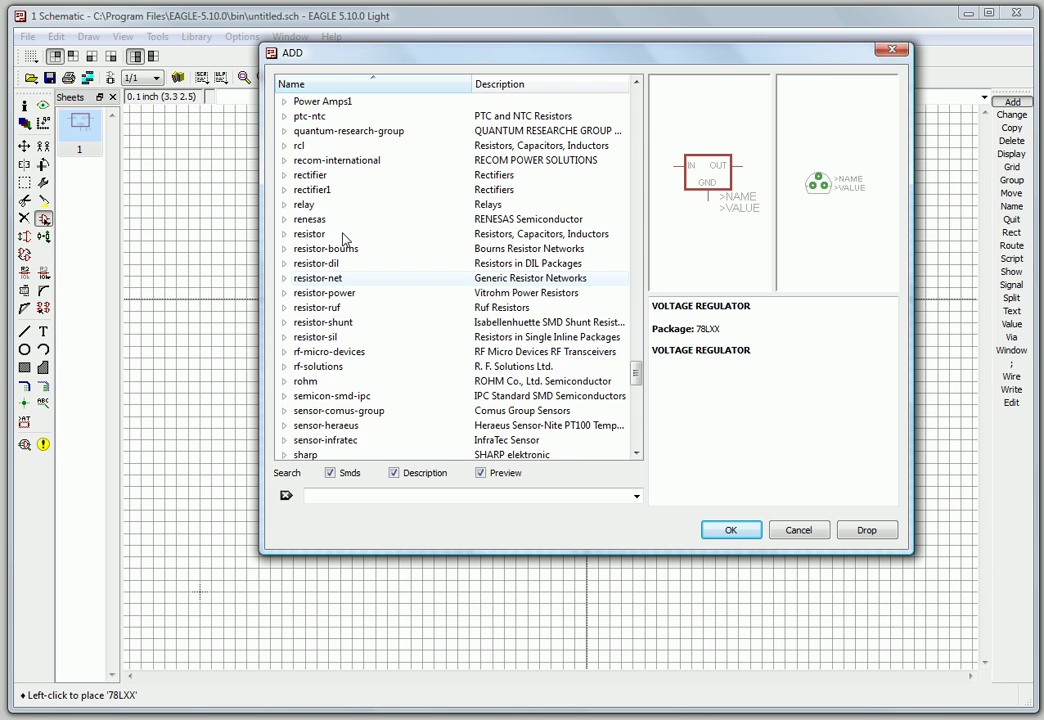
left_click(285, 146)
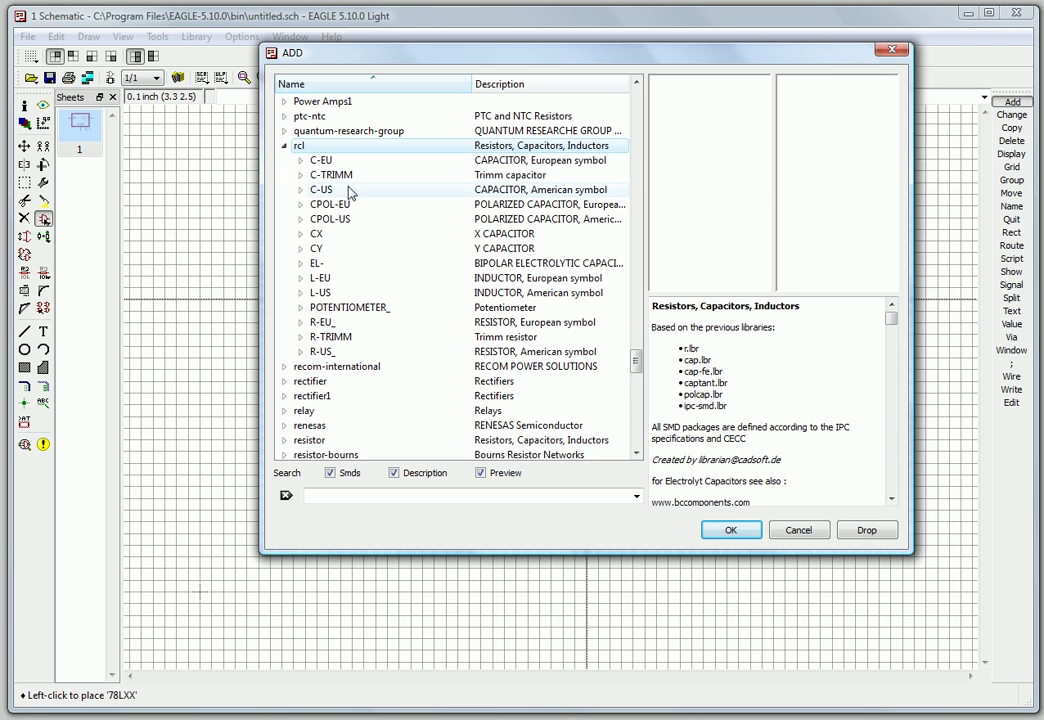
left_click(320, 161)
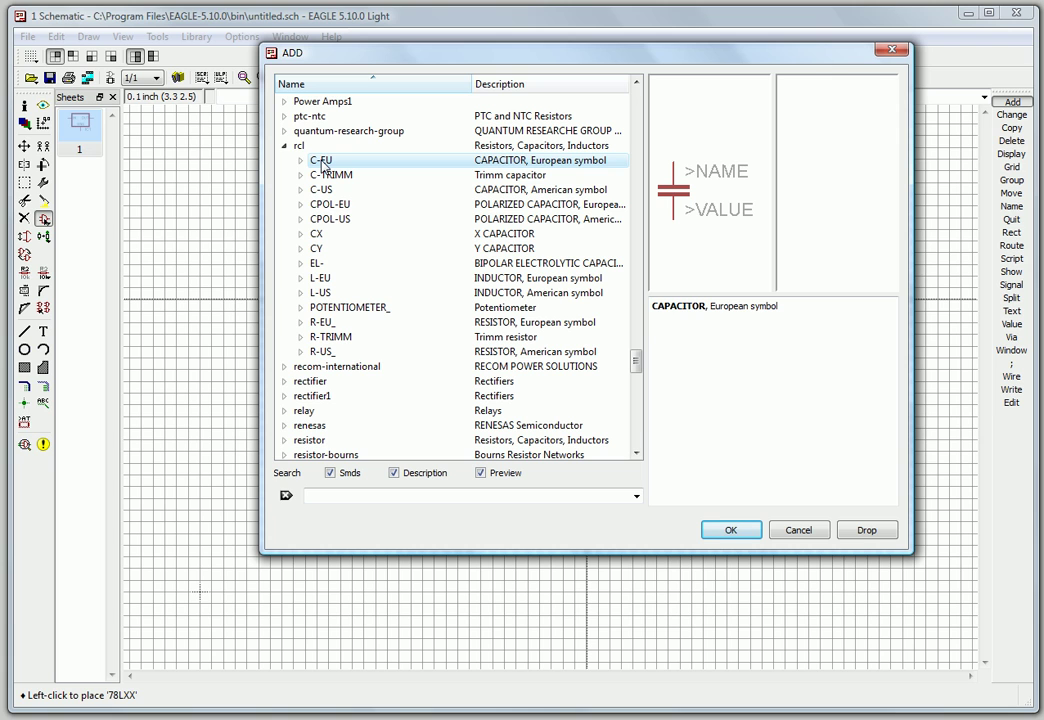
left_click(301, 162)
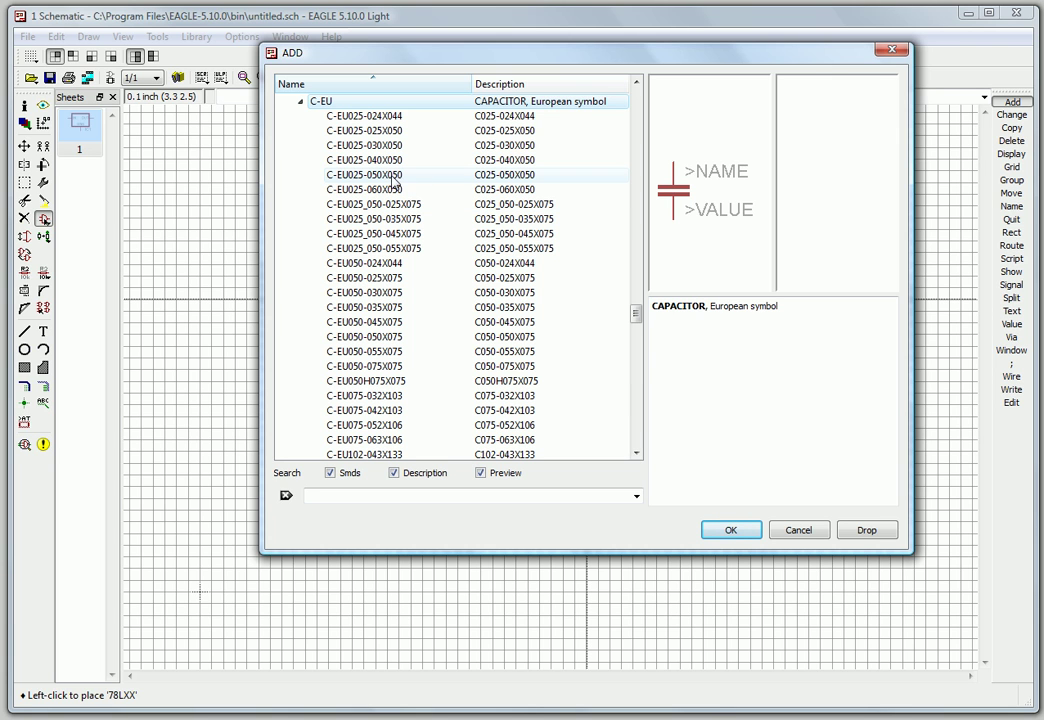
Step: Select C-EU025-025X050, rotate it, and place it as C1 below-left of IC1
left_click(396, 178)
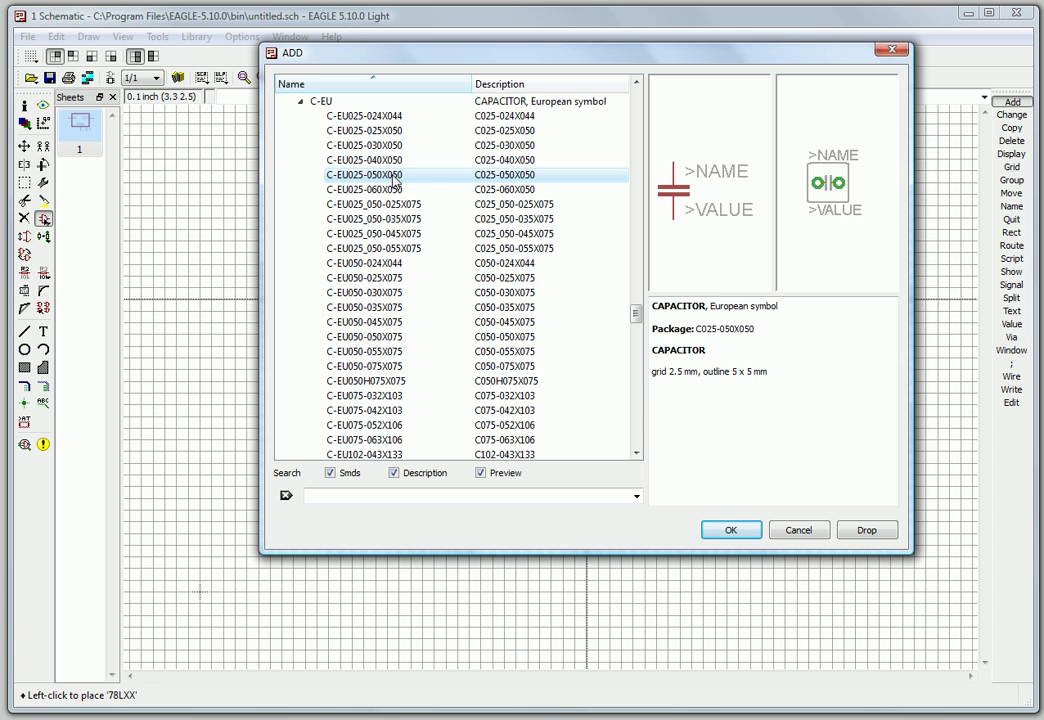
scroll(396, 180, "up", 1)
left_click(396, 178)
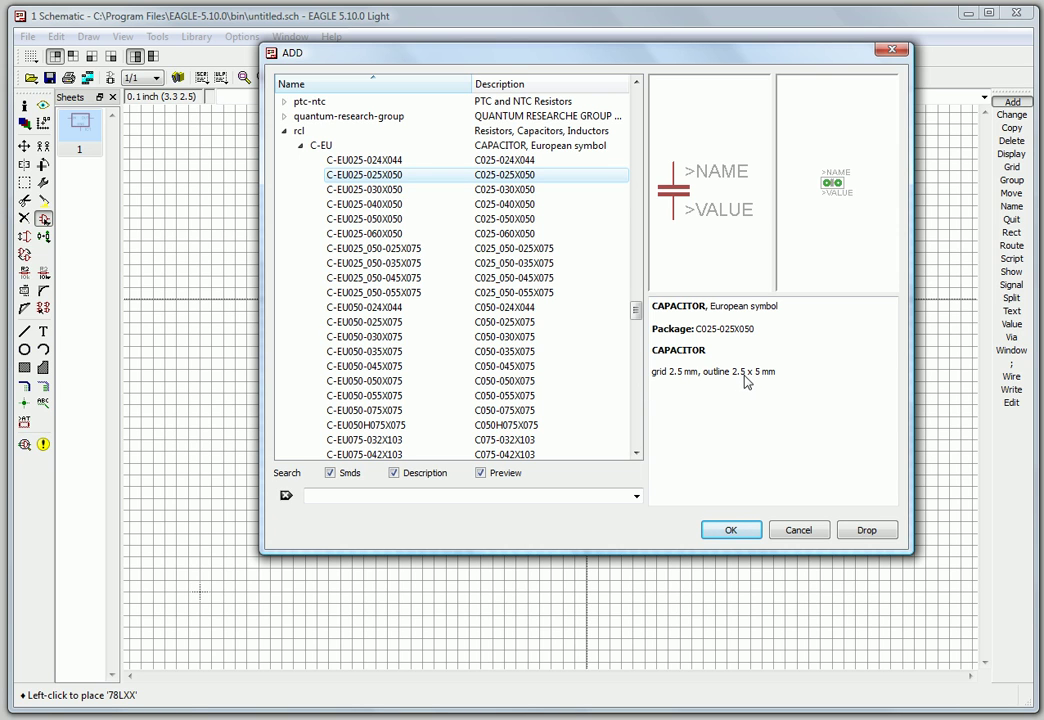
left_click(731, 531)
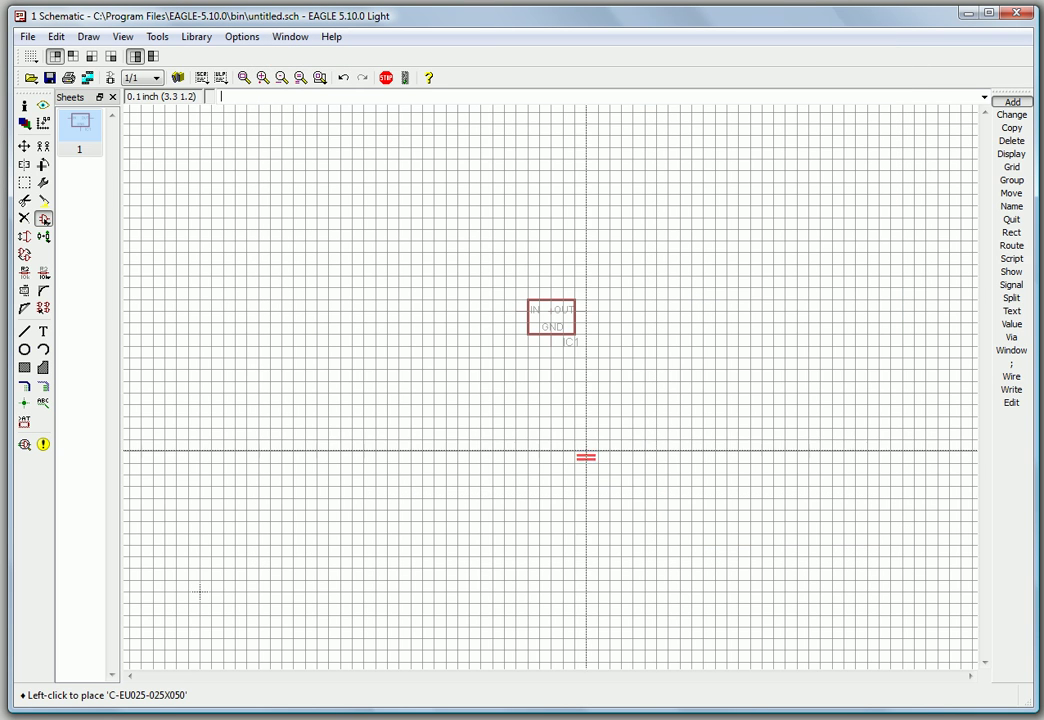
right_click(464, 368)
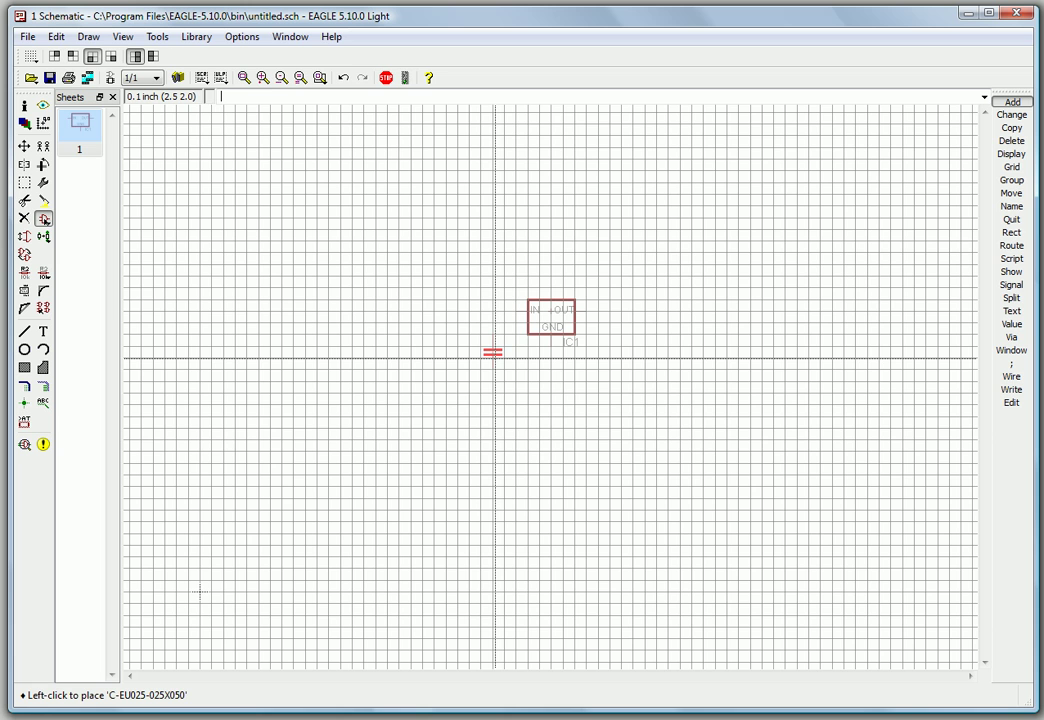
left_click(494, 357)
scroll(585, 340, "up", 2)
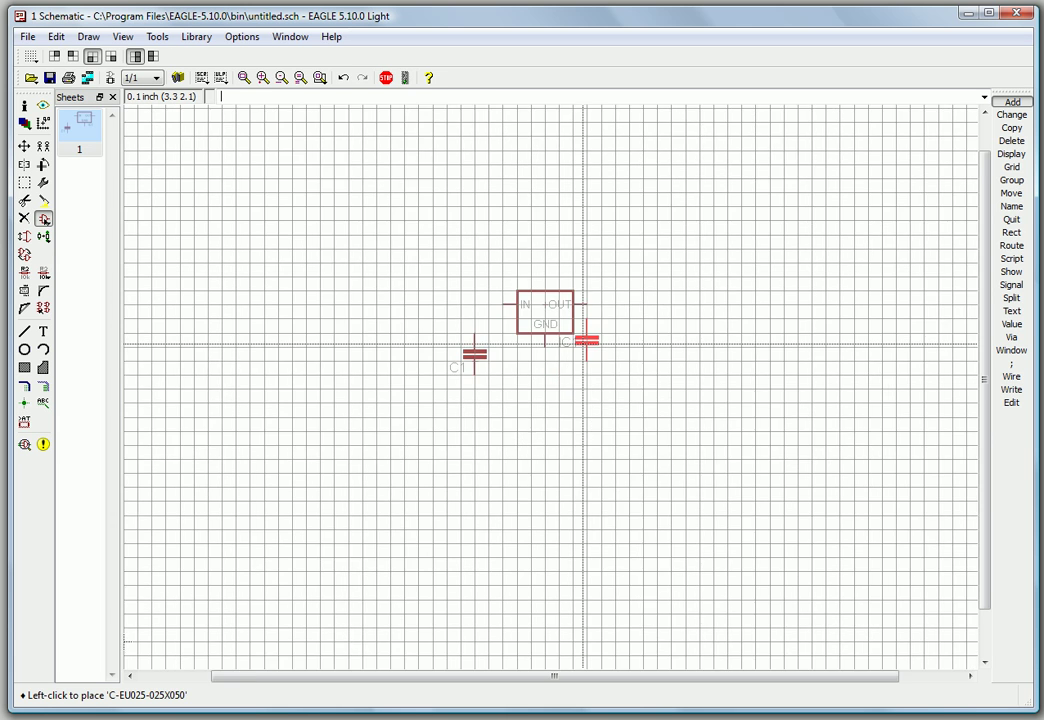
scroll(585, 337, "up", 3)
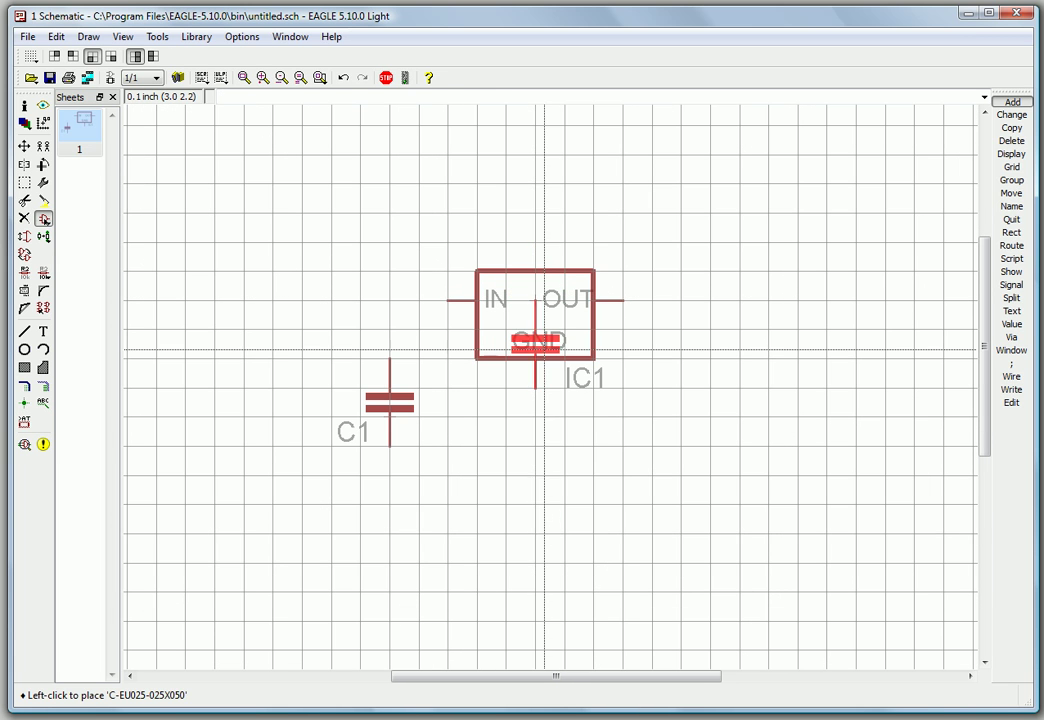
Step: Return to the part library and select CPOL-EUE3.5-8 under the CPOL-EU group
key("Escape")
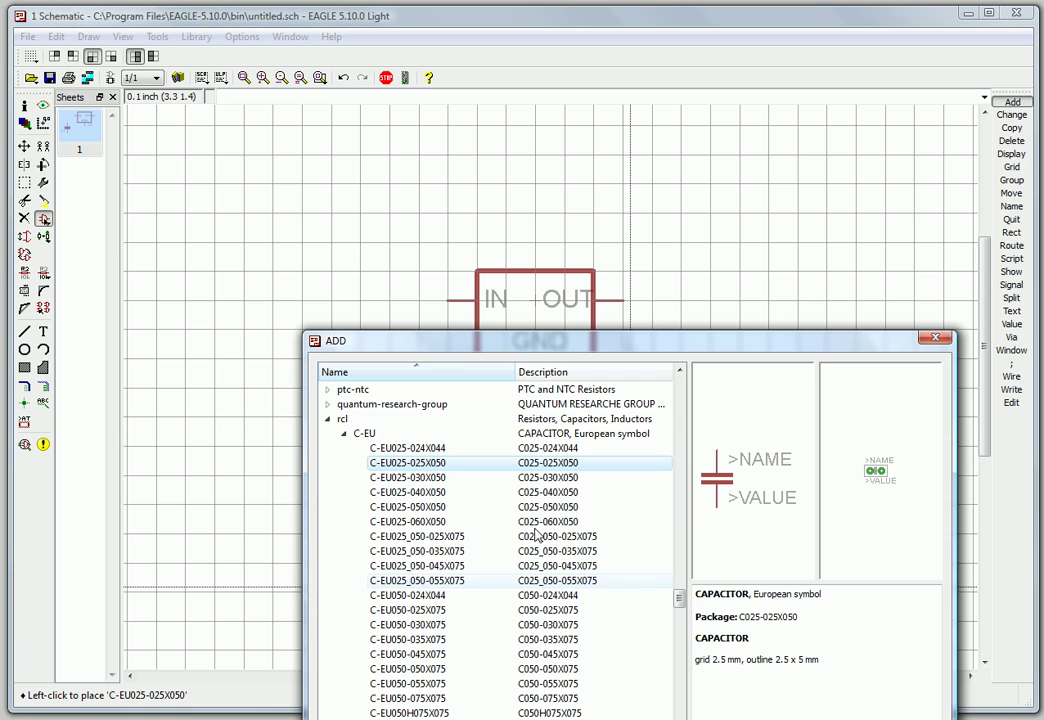
left_click_drag(515, 338, 385, 128)
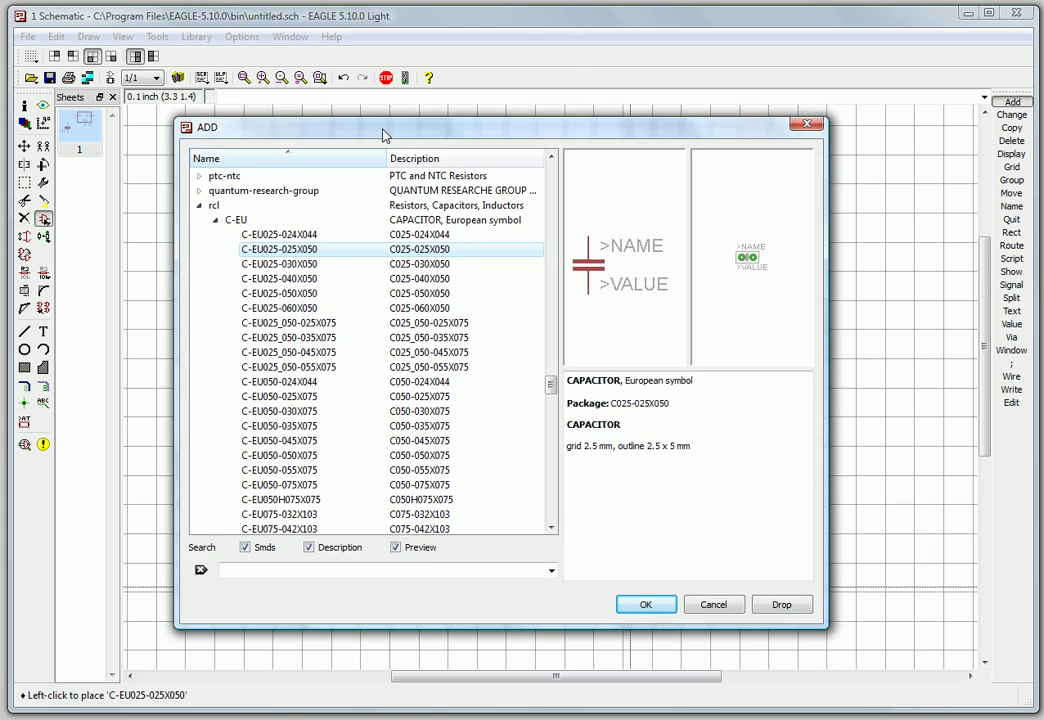
scroll(316, 347, "down", 20)
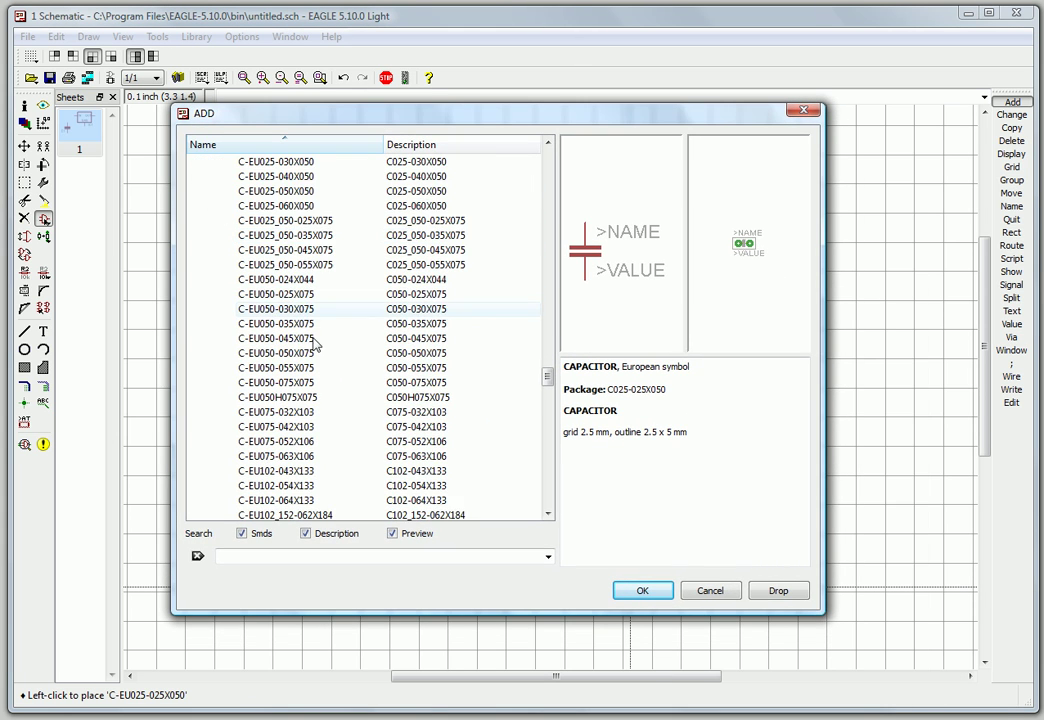
scroll(319, 357, "down", 5)
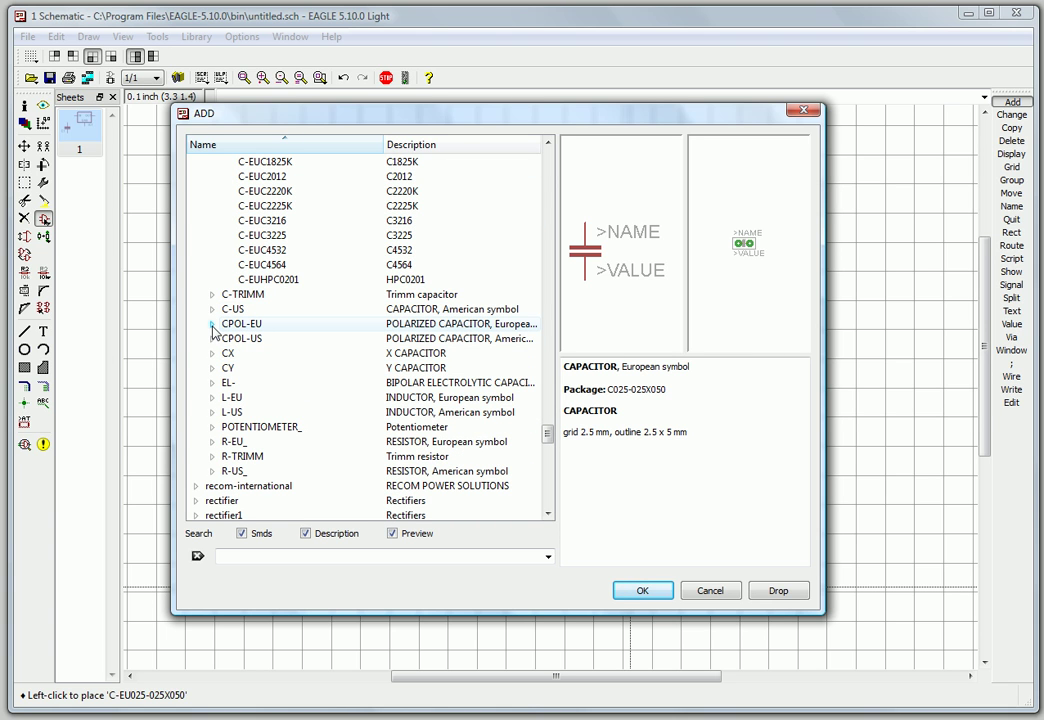
left_click(212, 325)
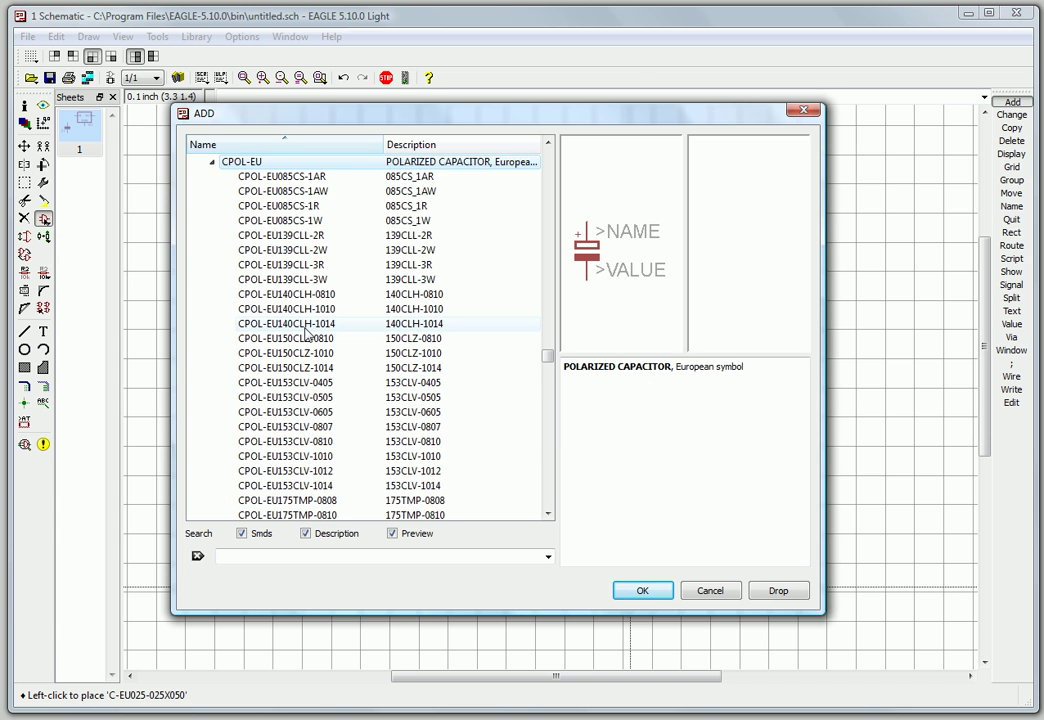
scroll(305, 336, "down", 2)
scroll(305, 336, "down", 9)
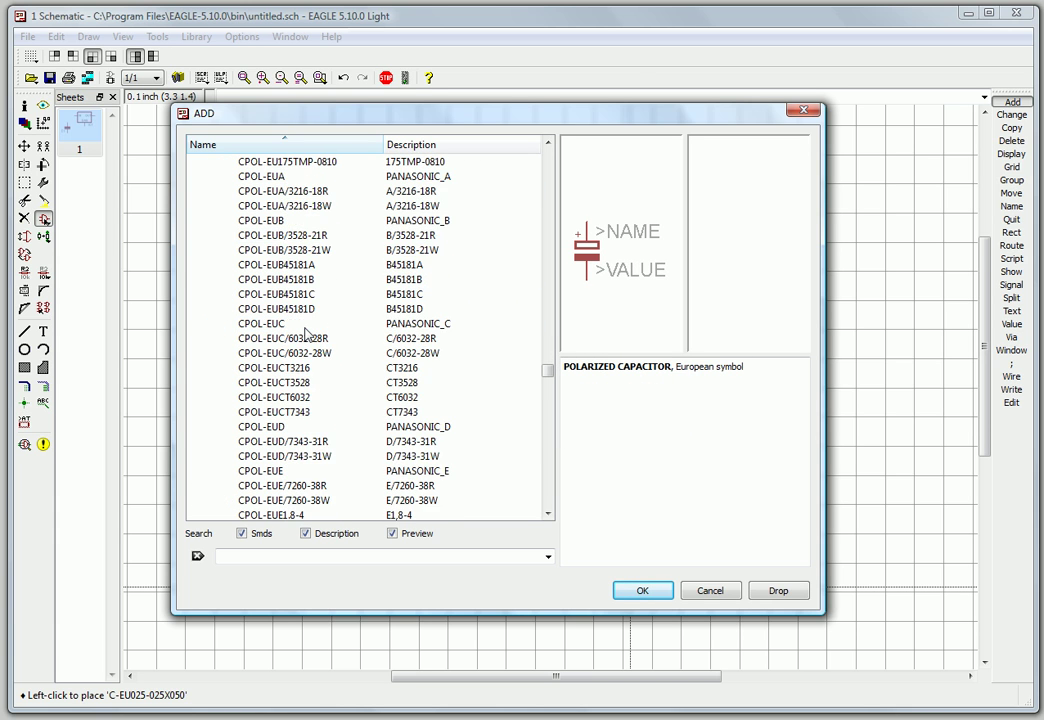
scroll(305, 336, "down", 3)
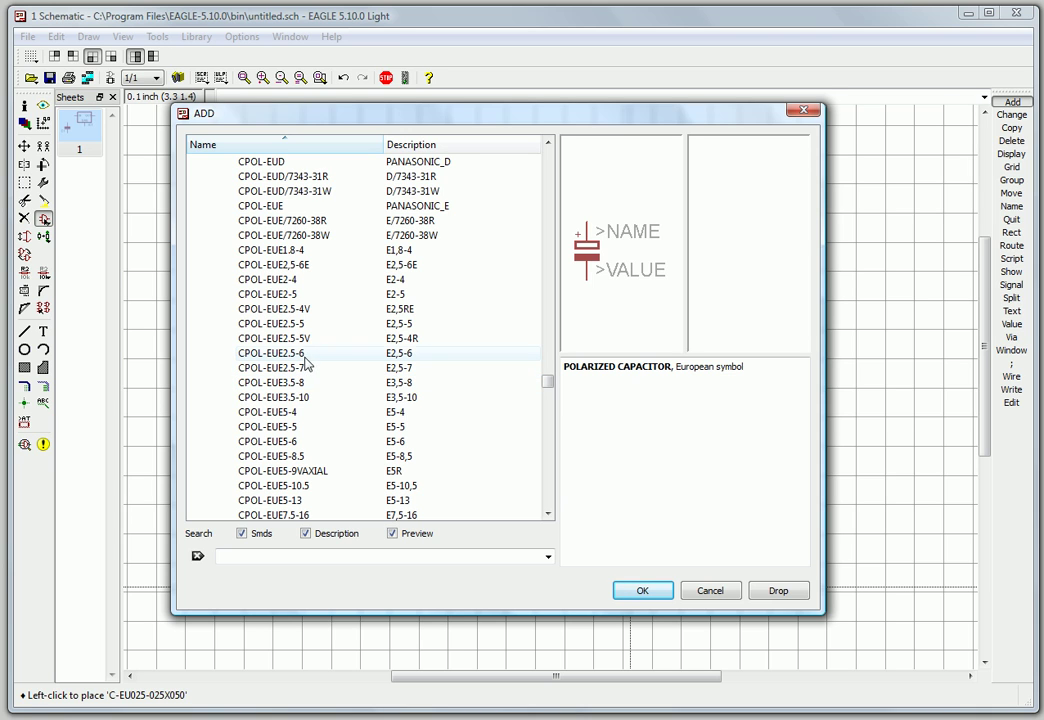
left_click(278, 386)
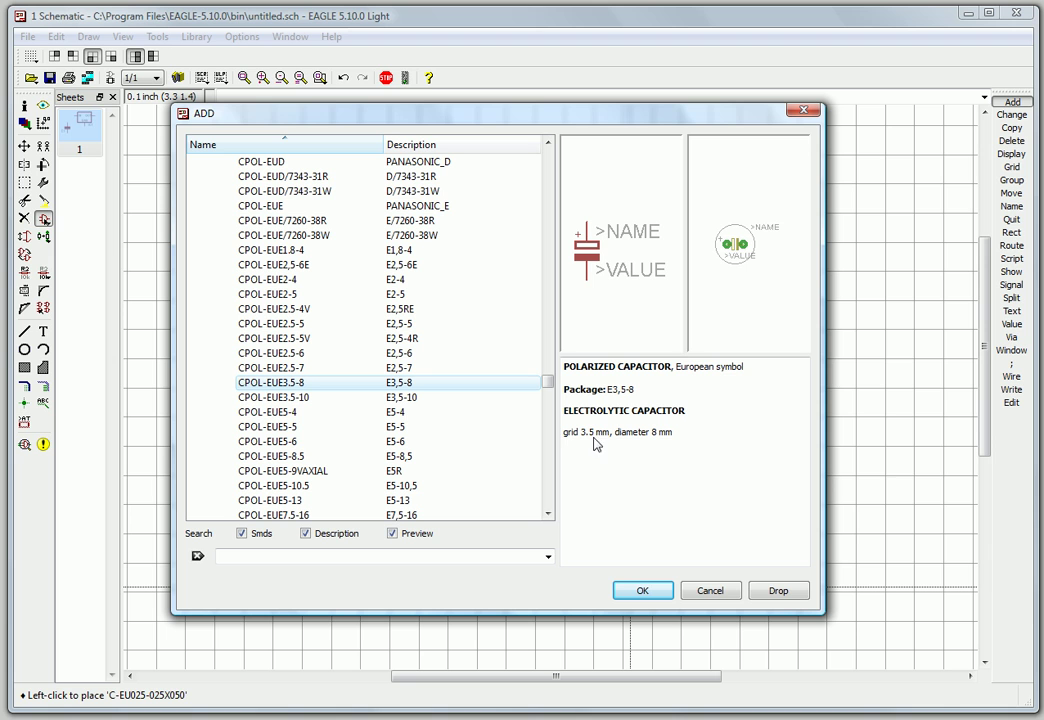
Step: Place the electrolytic capacitor vertically as C2 to the right of IC1
left_click(640, 591)
right_click(680, 429)
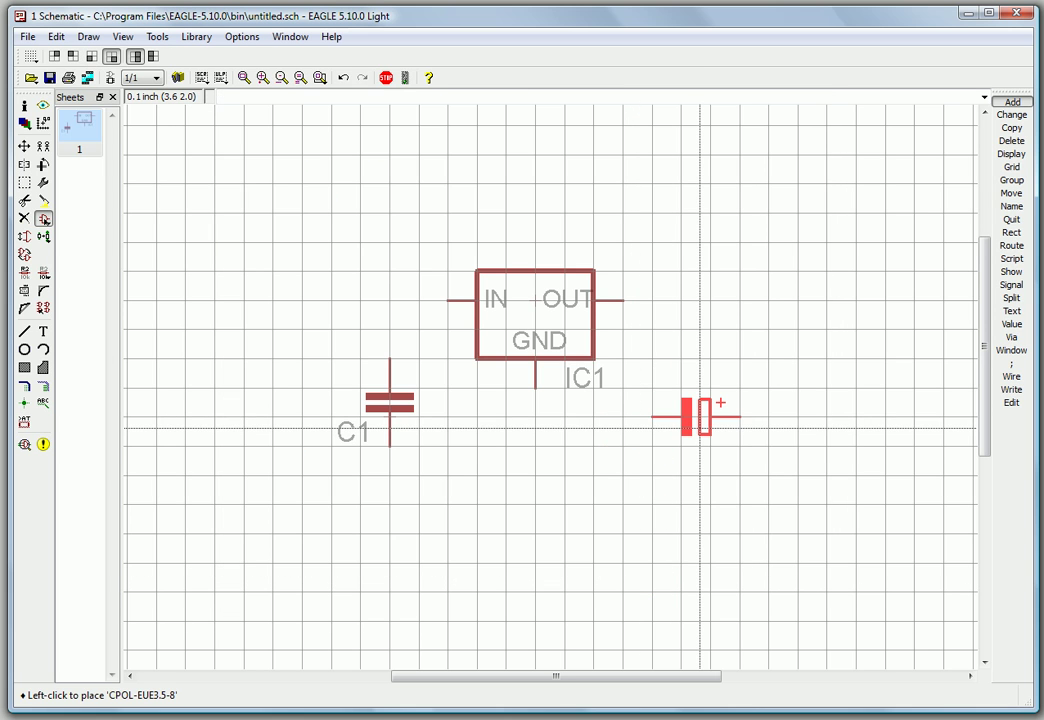
right_click(707, 424)
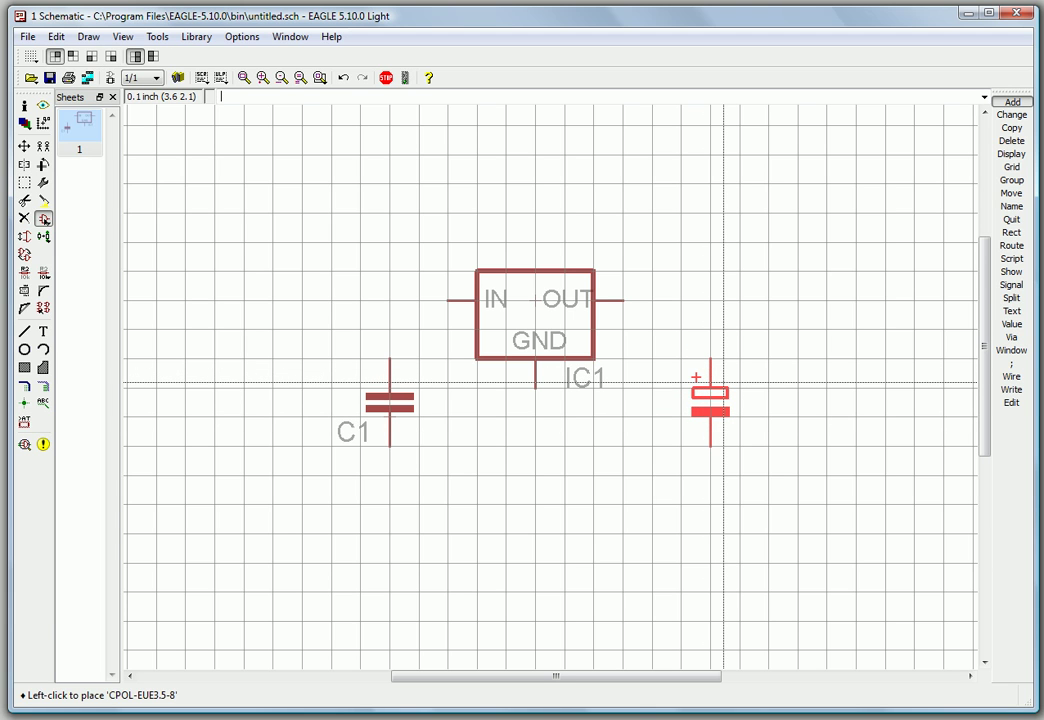
left_click(723, 383)
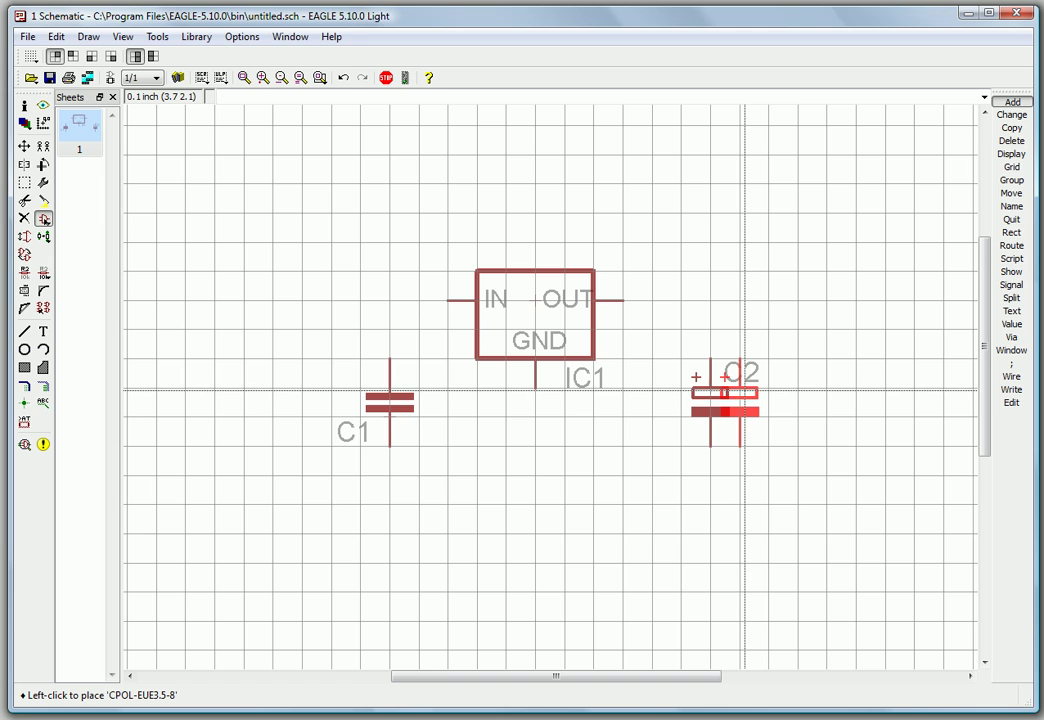
Step: Collapse the CPOL-EU and rcl groups and expand the con-wago-500 library
key("Escape")
left_click_drag(525, 330, 382, 103)
scroll(390, 385, "up", 20)
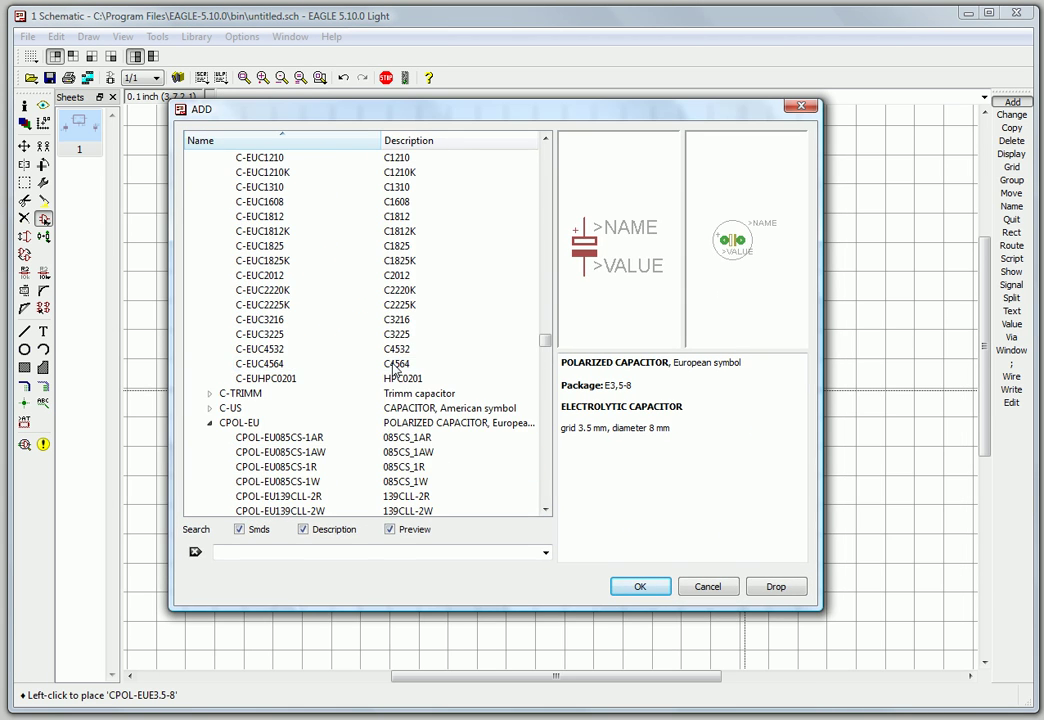
left_click(210, 423)
scroll(296, 460, "up", 9)
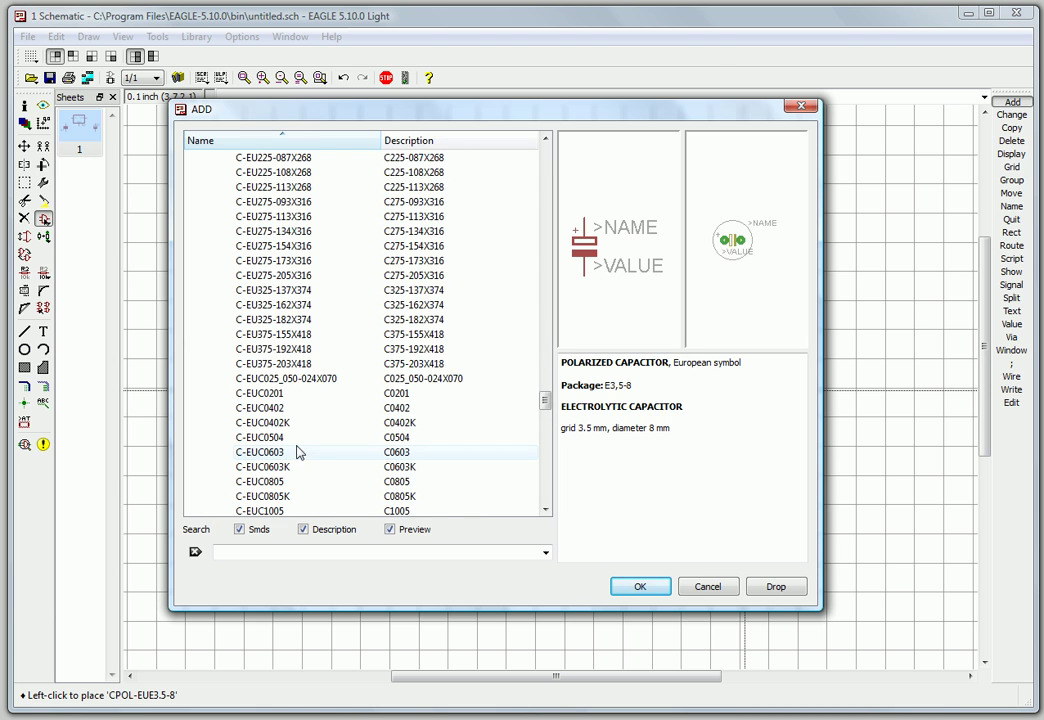
scroll(296, 445, "up", 15)
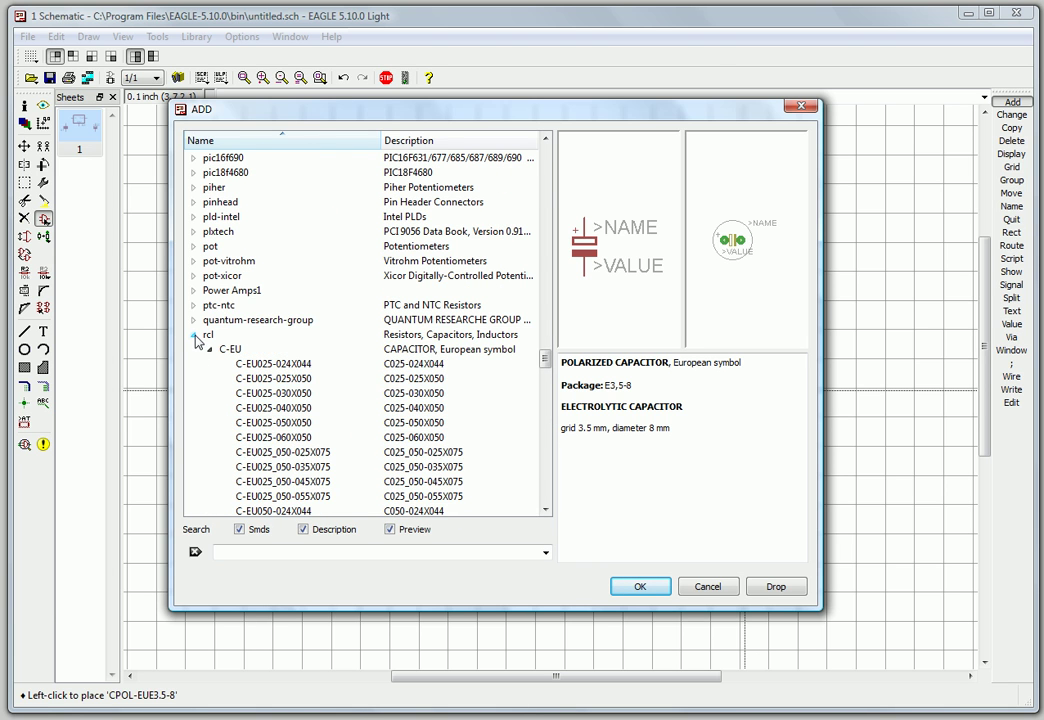
left_click(197, 341)
scroll(298, 420, "up", 8)
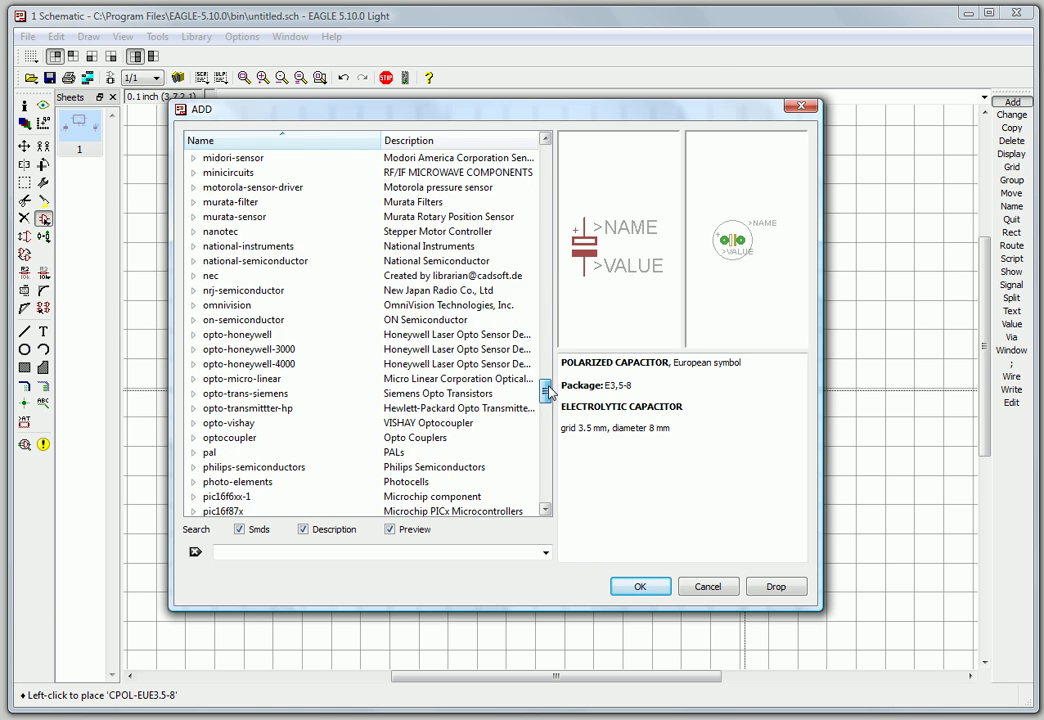
left_click_drag(547, 391, 546, 276)
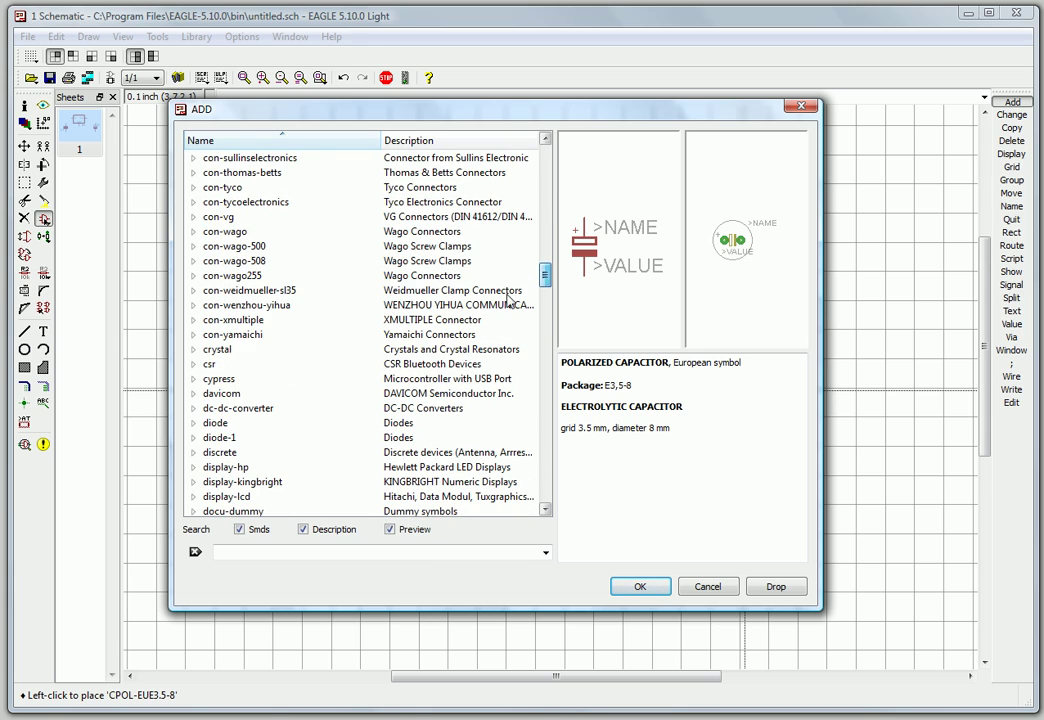
left_click(194, 246)
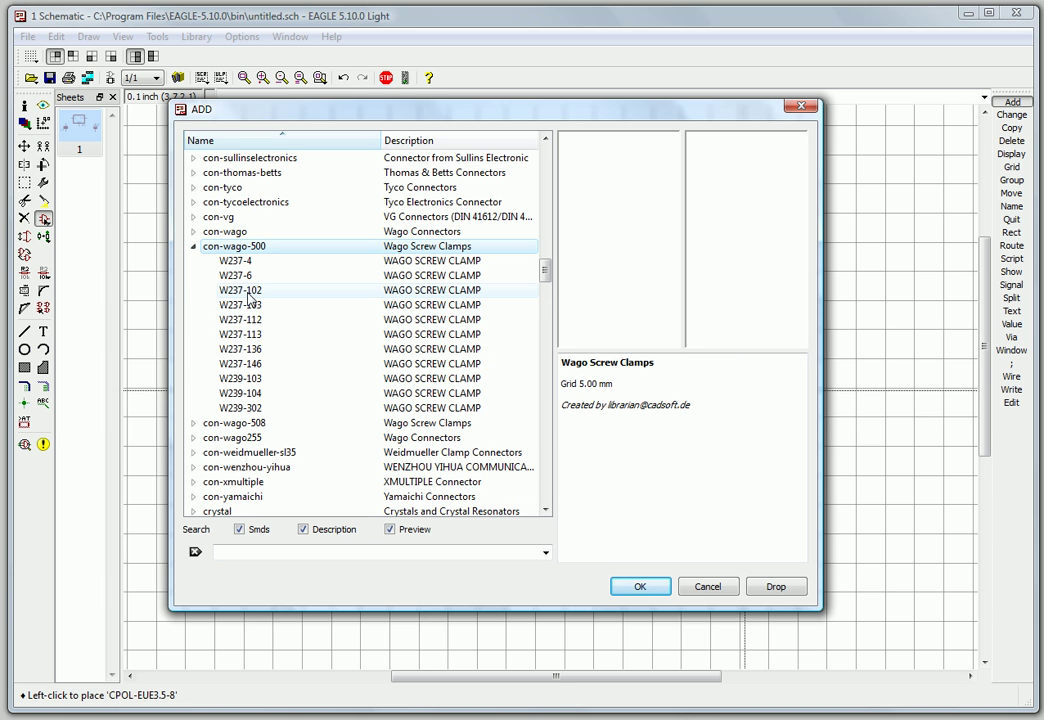
Step: Place a W237-102 screw clamp as X1 to the left of C1
left_click(256, 292)
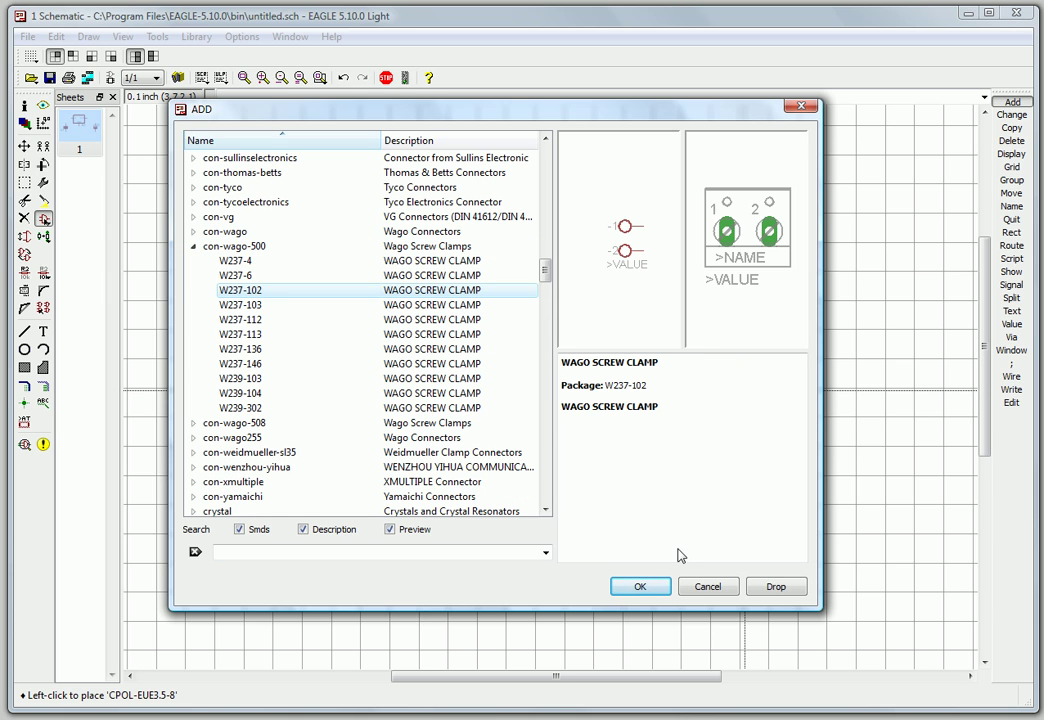
left_click(640, 586)
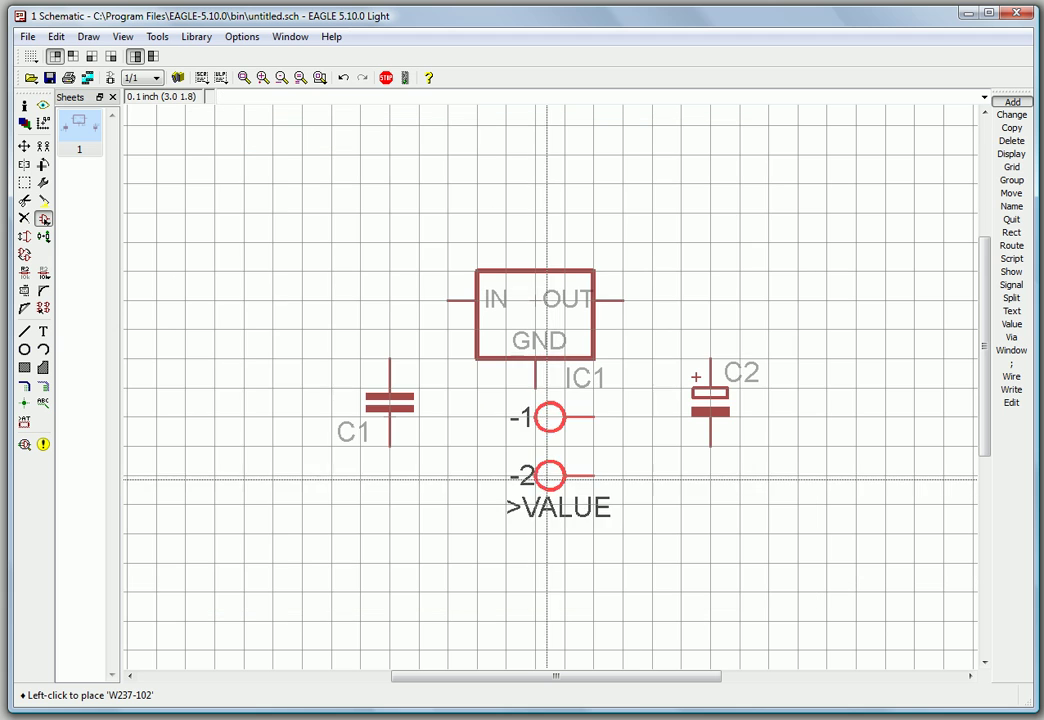
scroll(480, 295, "down", 2)
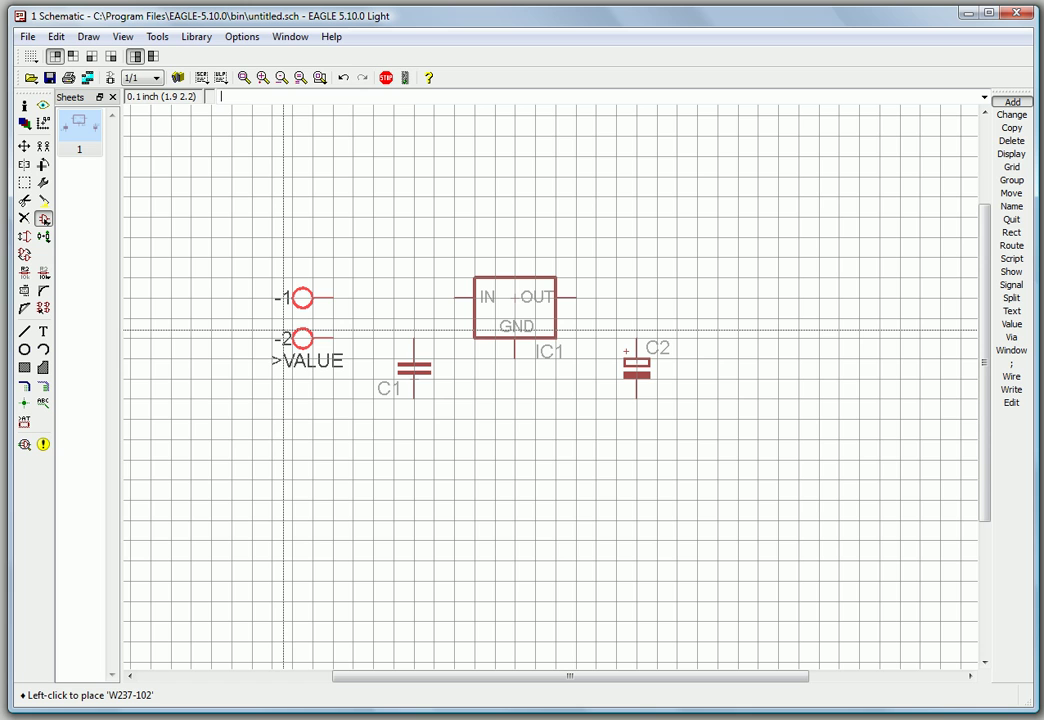
left_click(283, 330)
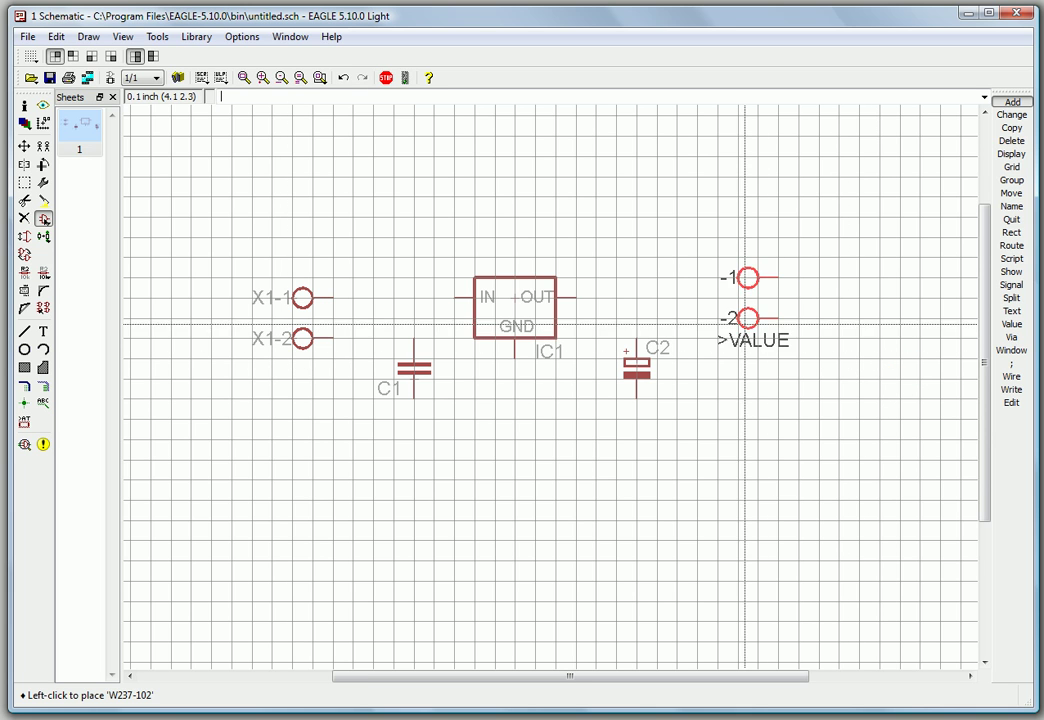
Step: Place a second W237-102, rotated to face left, as X2 right of C2, then close the library
right_click(749, 333)
right_click(750, 328)
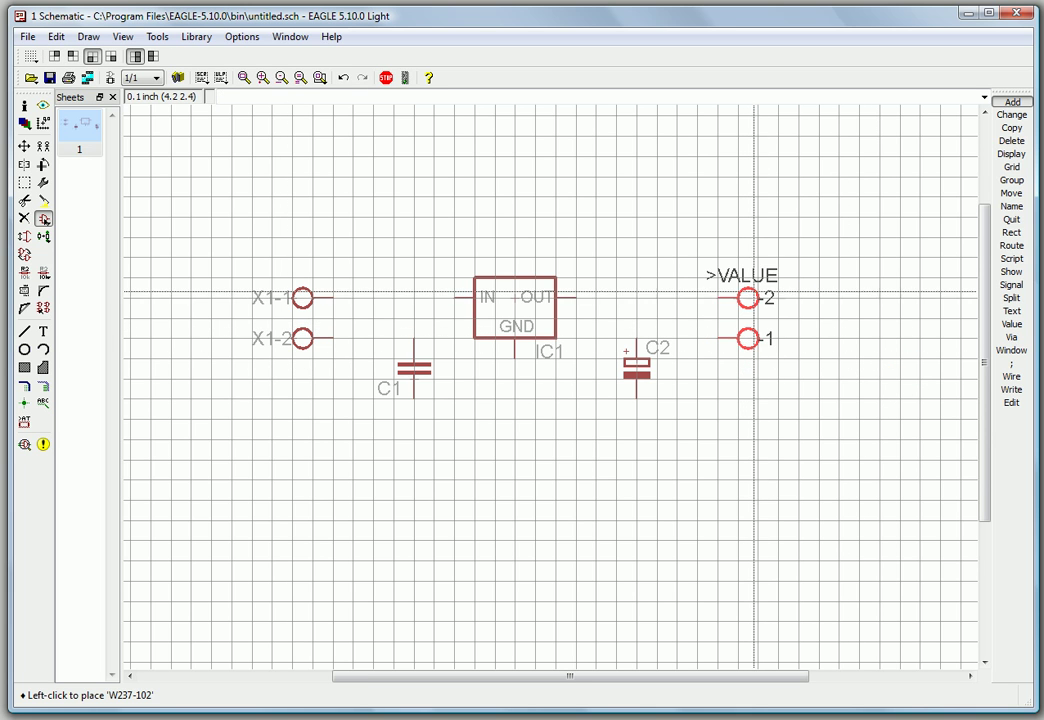
left_click(755, 298)
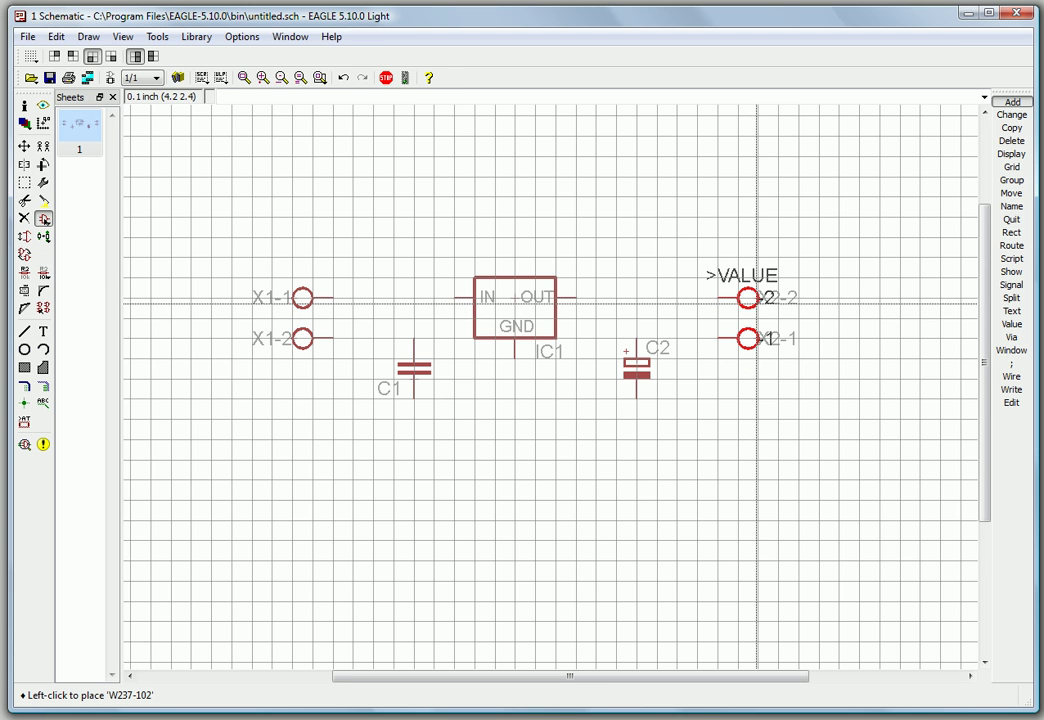
key("Escape")
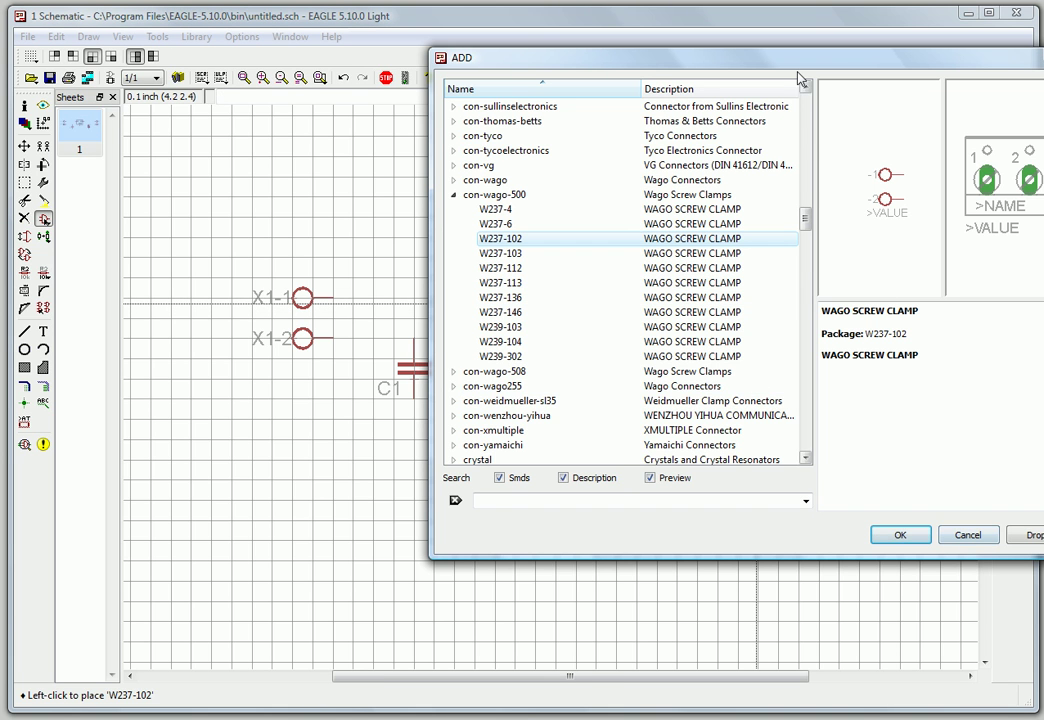
left_click_drag(800, 78, 614, 102)
left_click(779, 567)
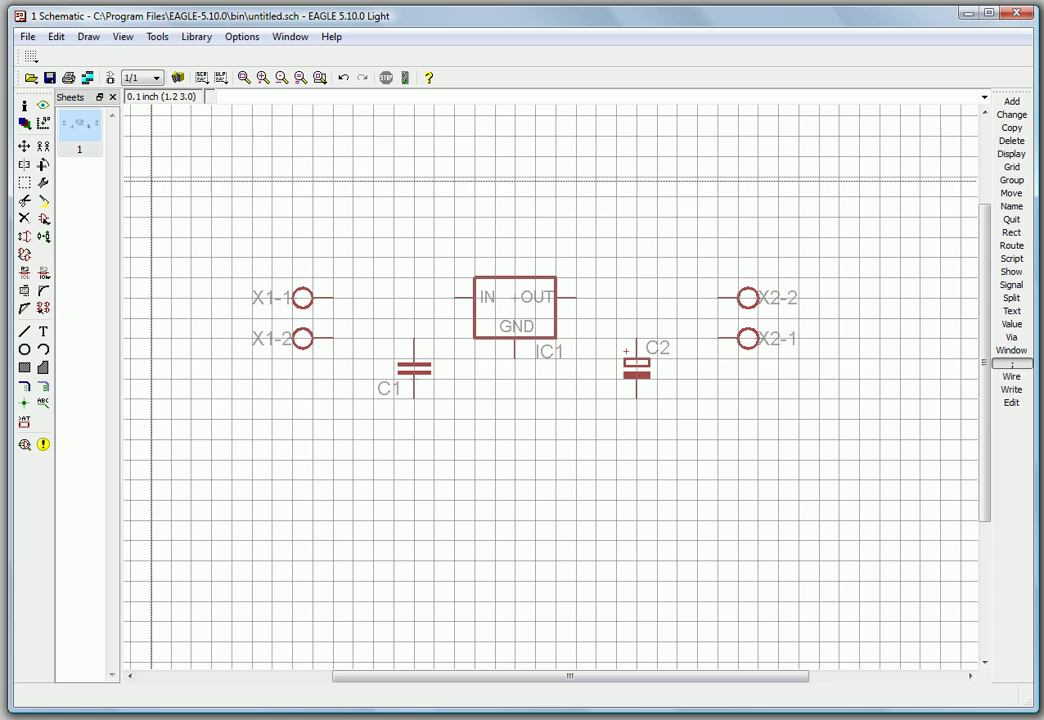
Step: Save the schematic as '5V REG 100ma.sch' in the EAGLE bin folder
left_click(28, 37)
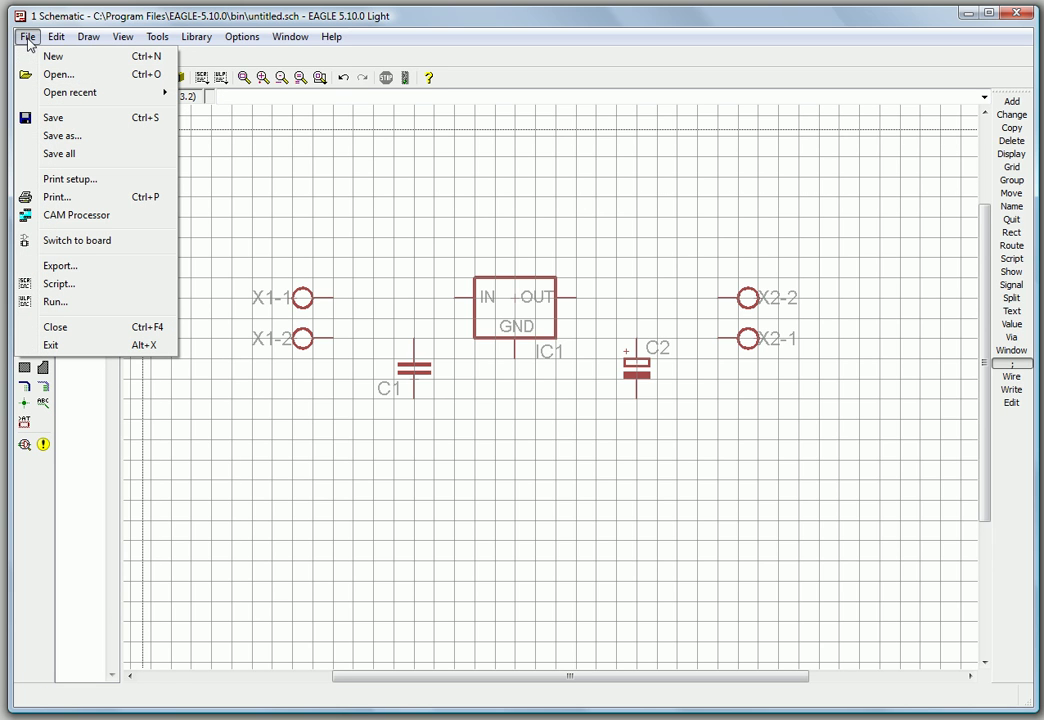
left_click(80, 136)
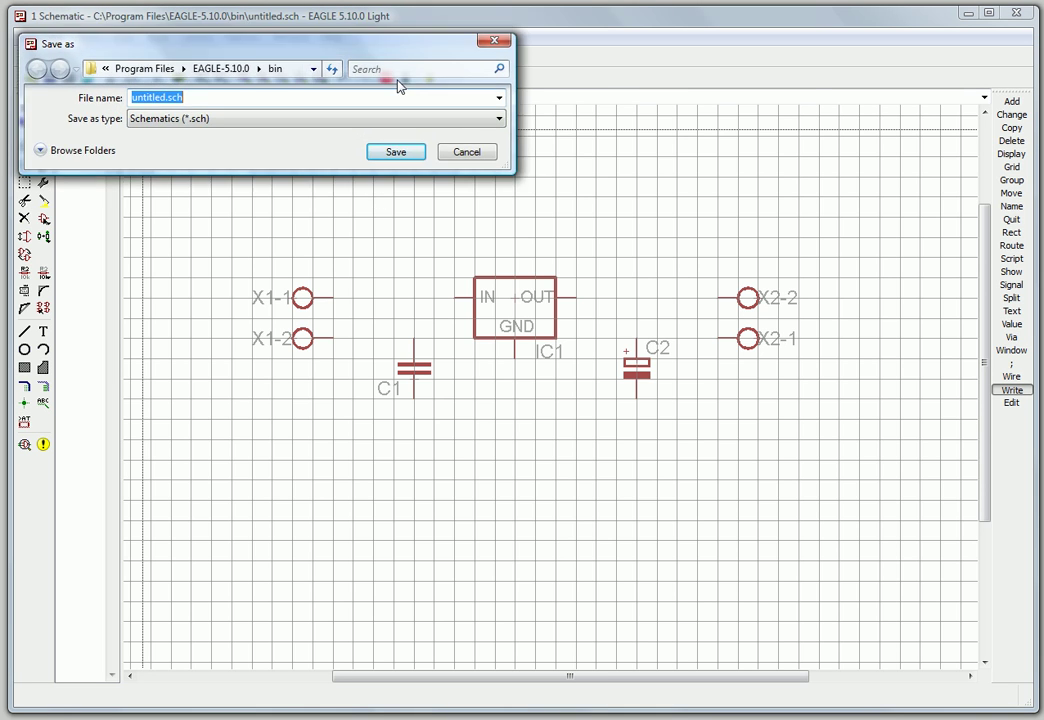
left_click(412, 157)
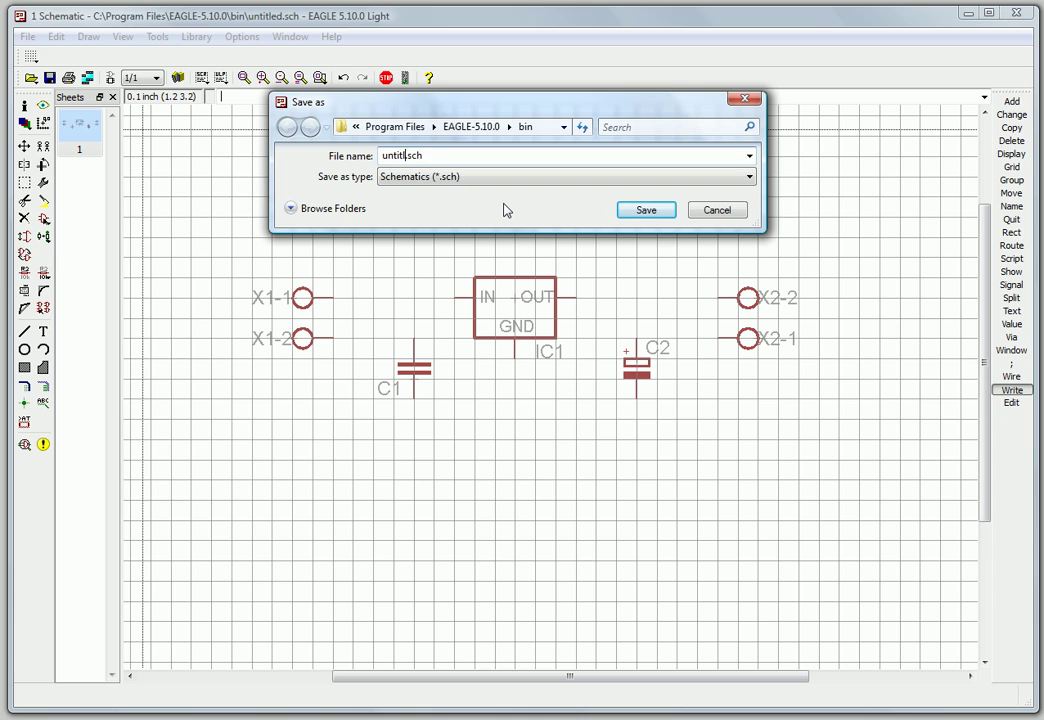
key("BackSpace")
key("BackSpace")
key("BackSpace")
key("BackSpace")
key("BackSpace")
key("BackSpace")
left_click(648, 212)
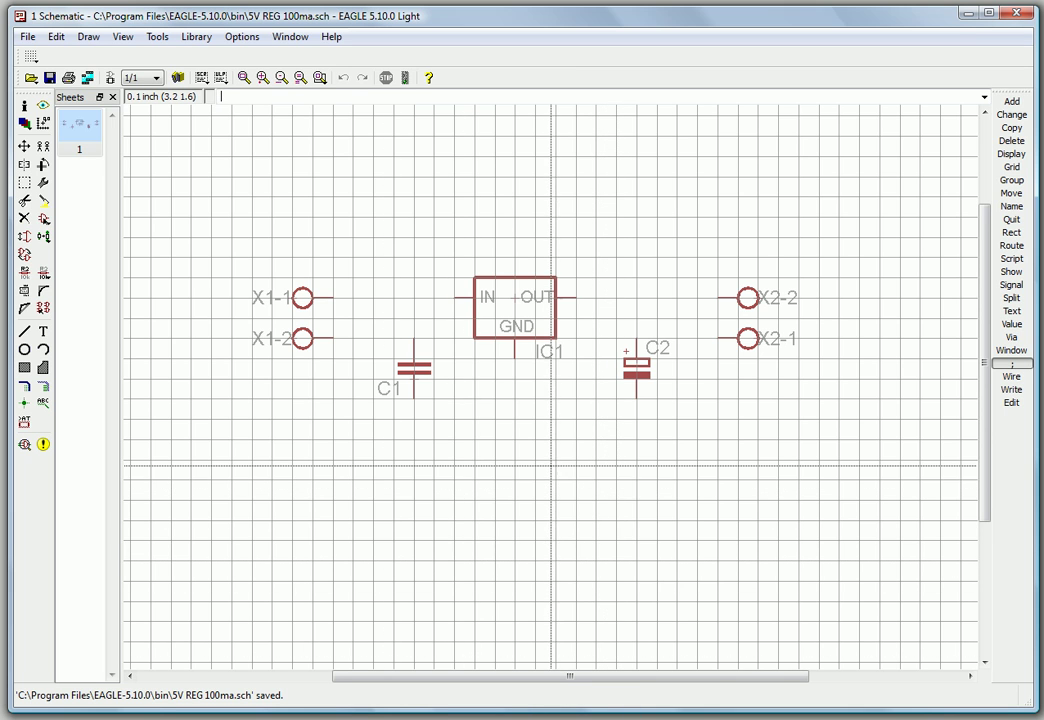
Step: Draw nets from X1-1 to IC1's IN pin and from IC1's OUT pin to X2-2
left_click(44, 388)
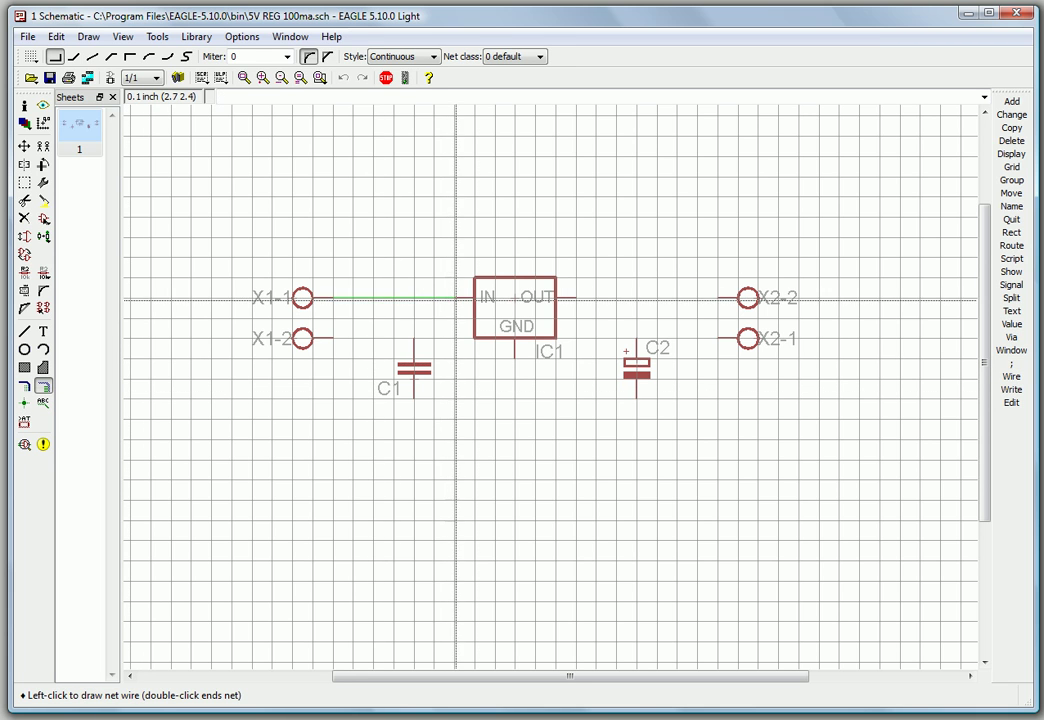
left_click(474, 297)
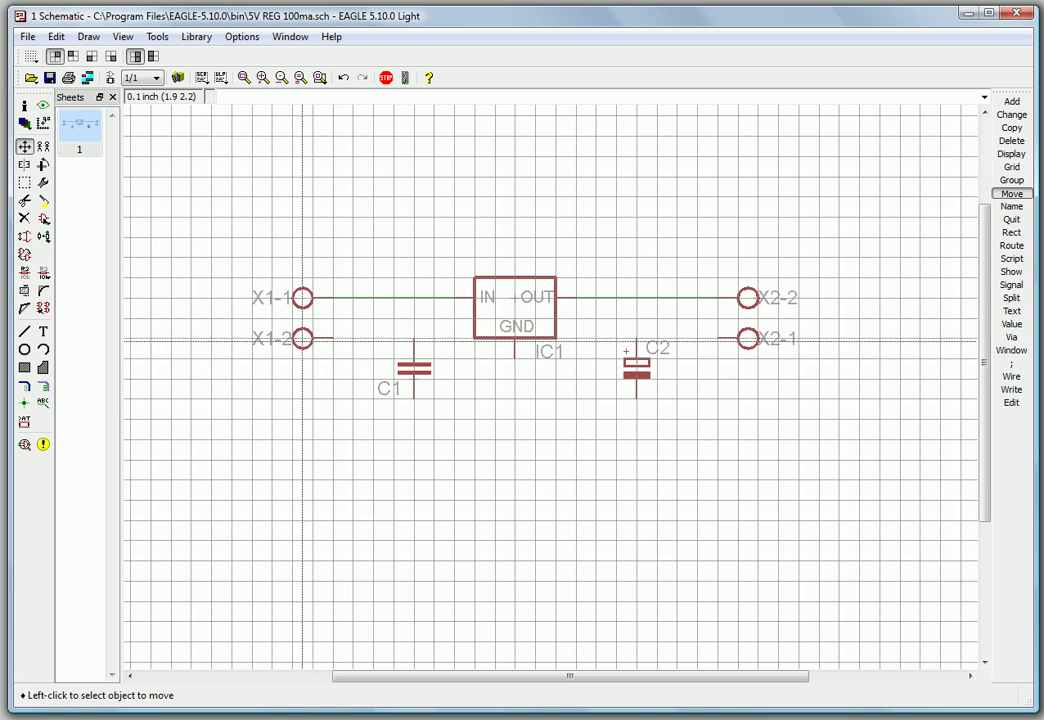
Step: Move terminal pins X1-2 and X2-1 down well below the regulator
left_click(303, 338)
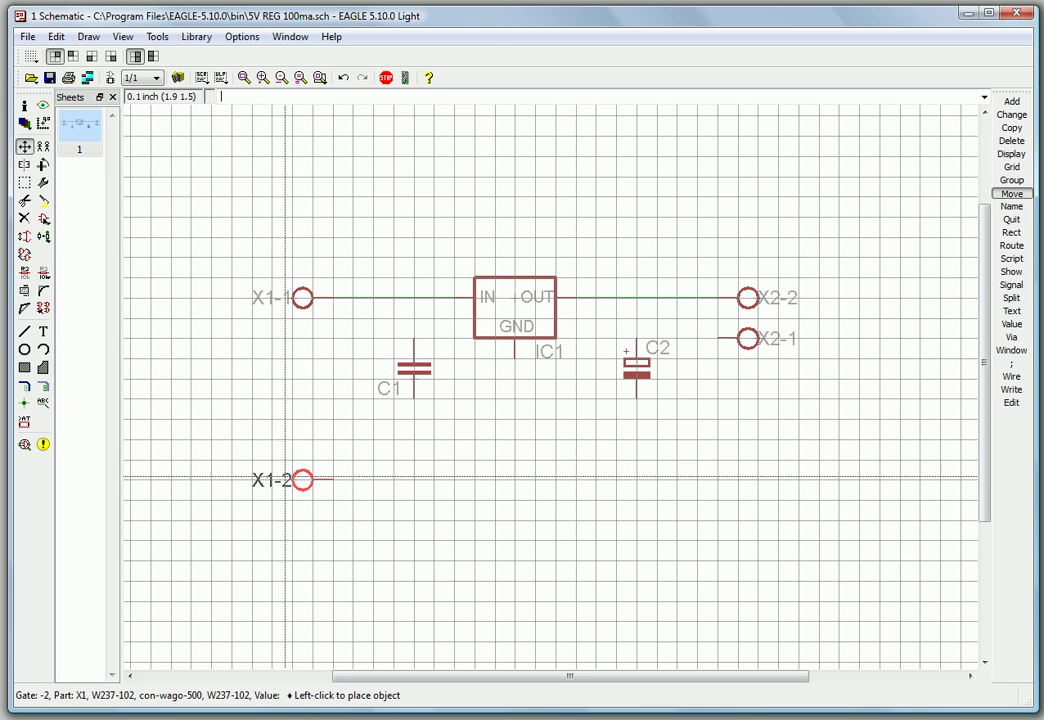
left_click(286, 480)
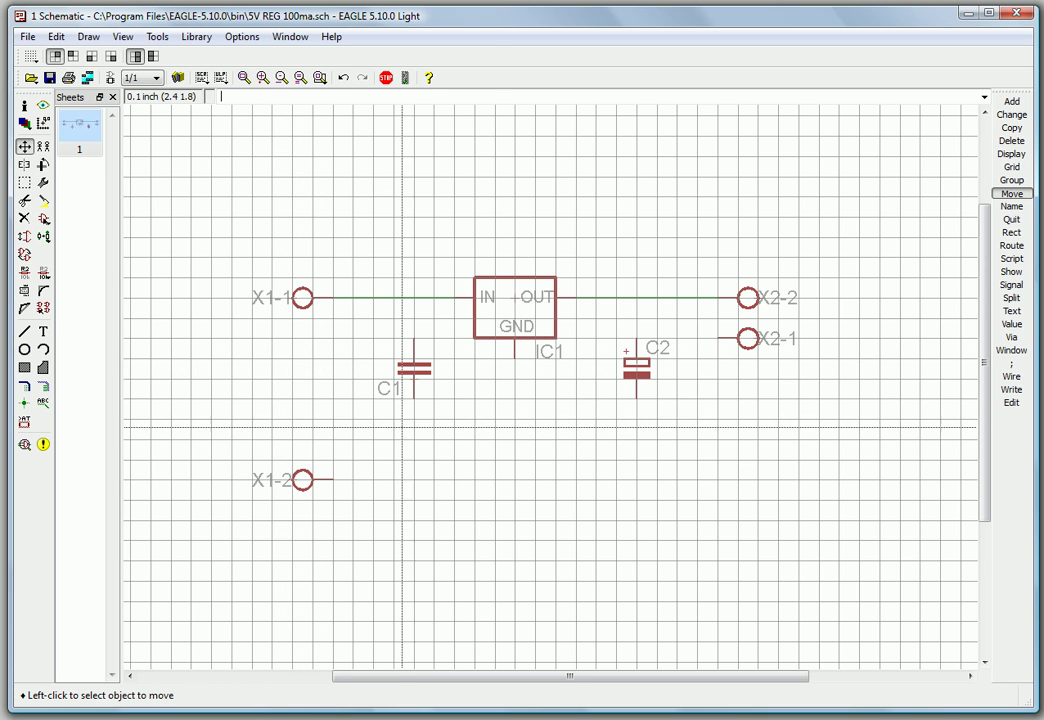
left_click(744, 342)
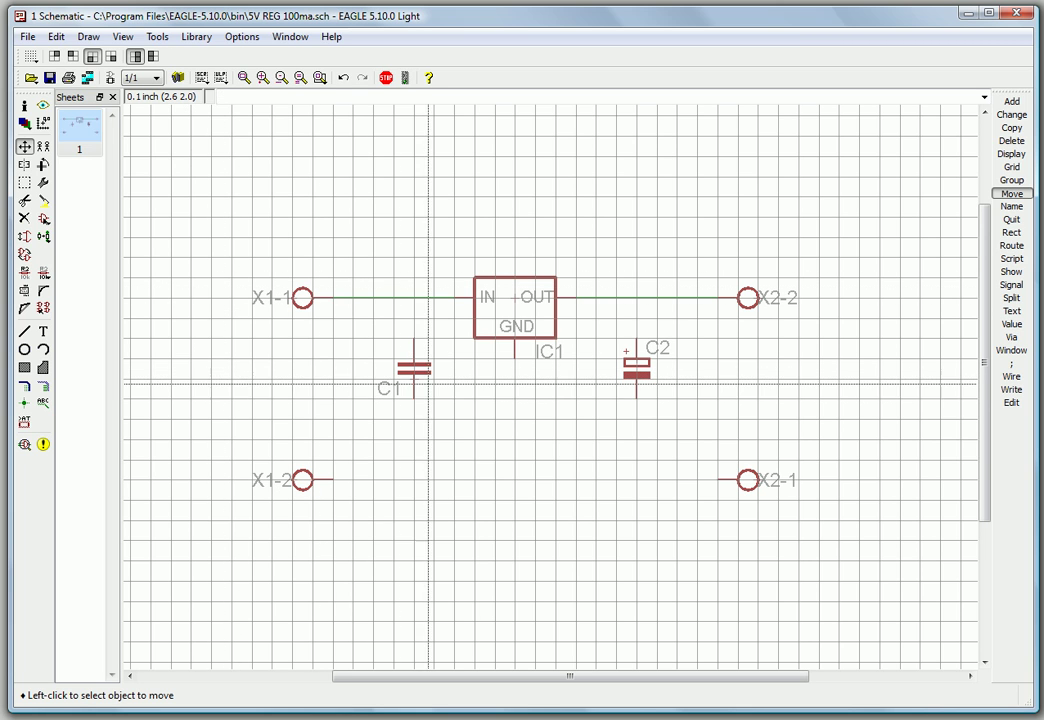
Step: Shift capacitors C1 and C2 slightly lower on the sheet
left_click(415, 379)
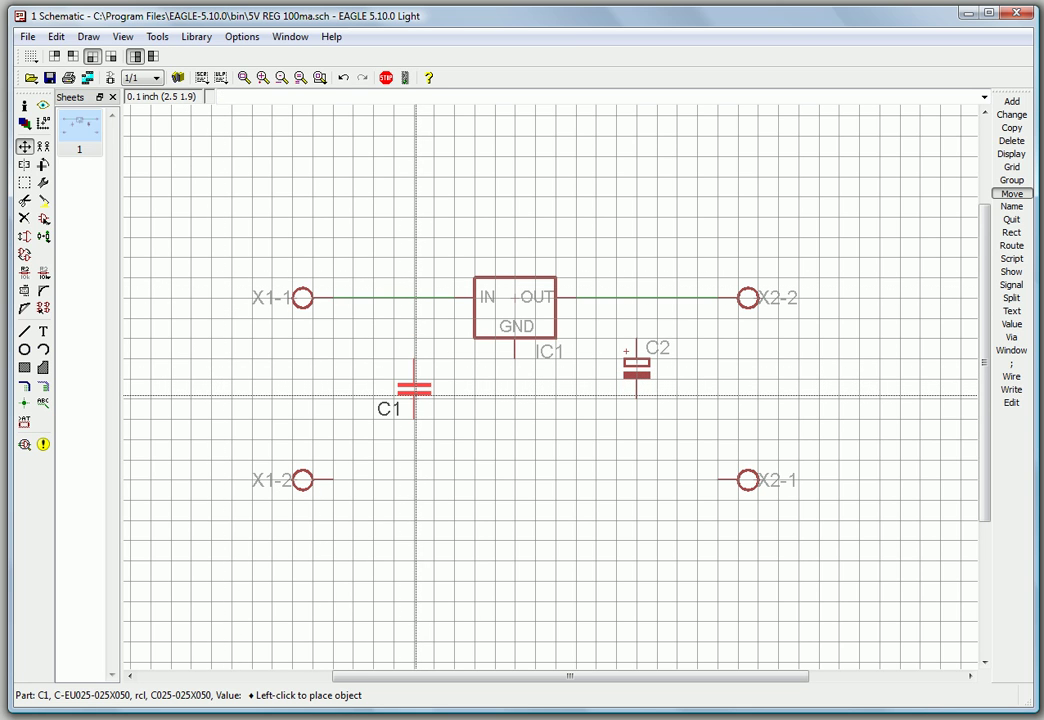
left_click(415, 396)
left_click(636, 362)
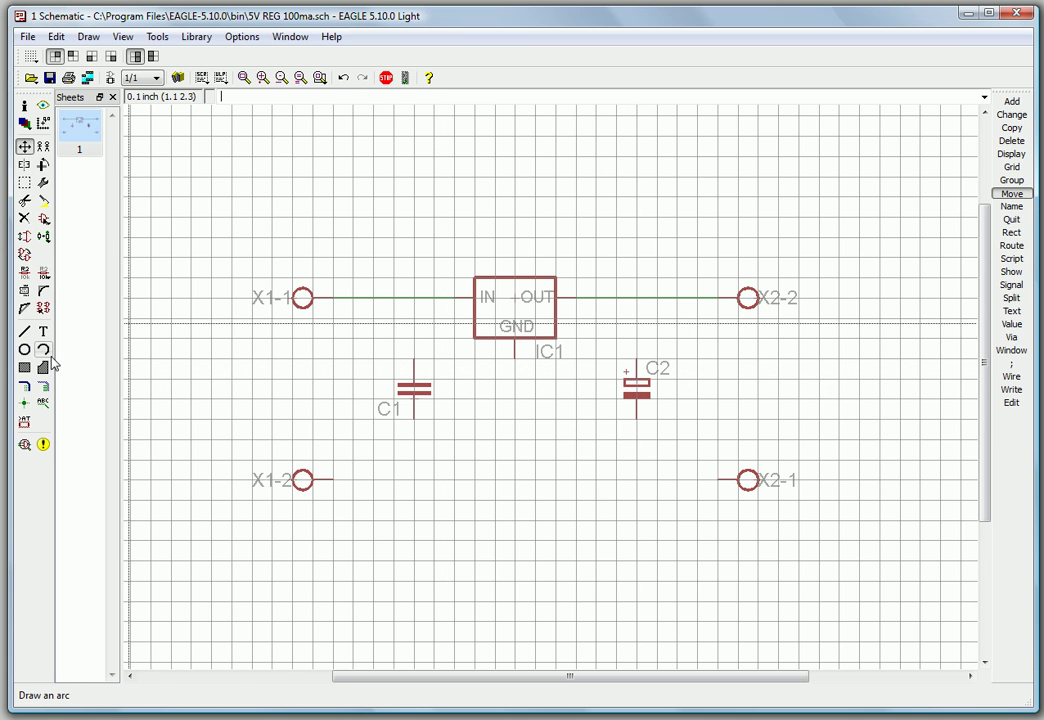
Step: Wire ground from X1-2 to X2-1, and connect GND, C1 and C2 pins to the rails
left_click(43, 386)
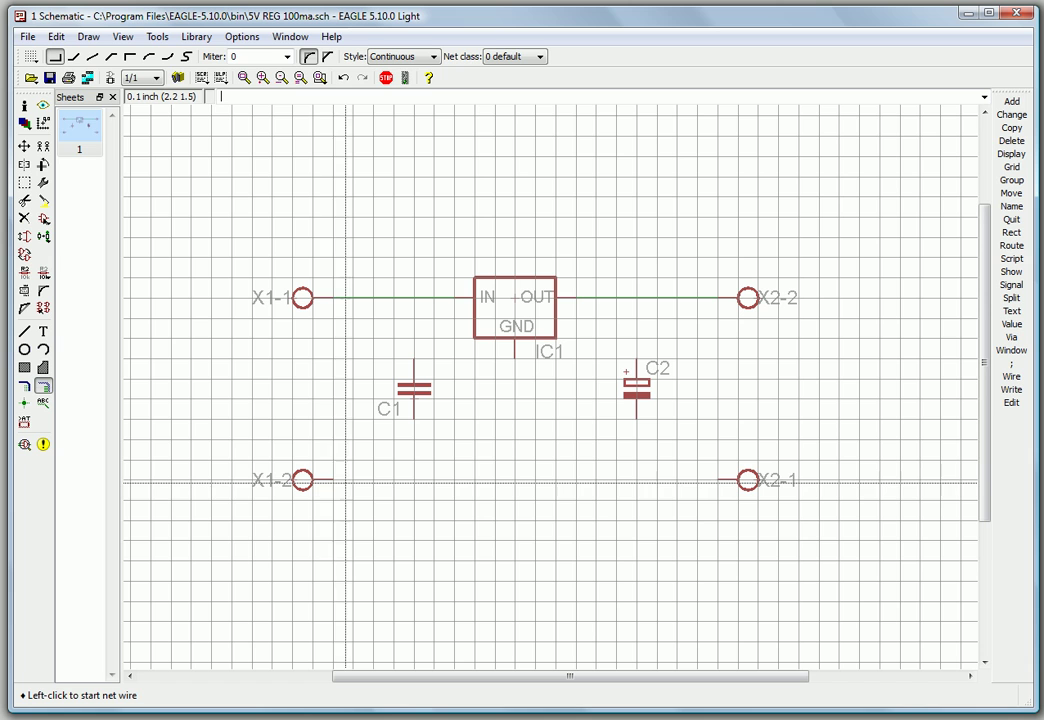
left_click(333, 480)
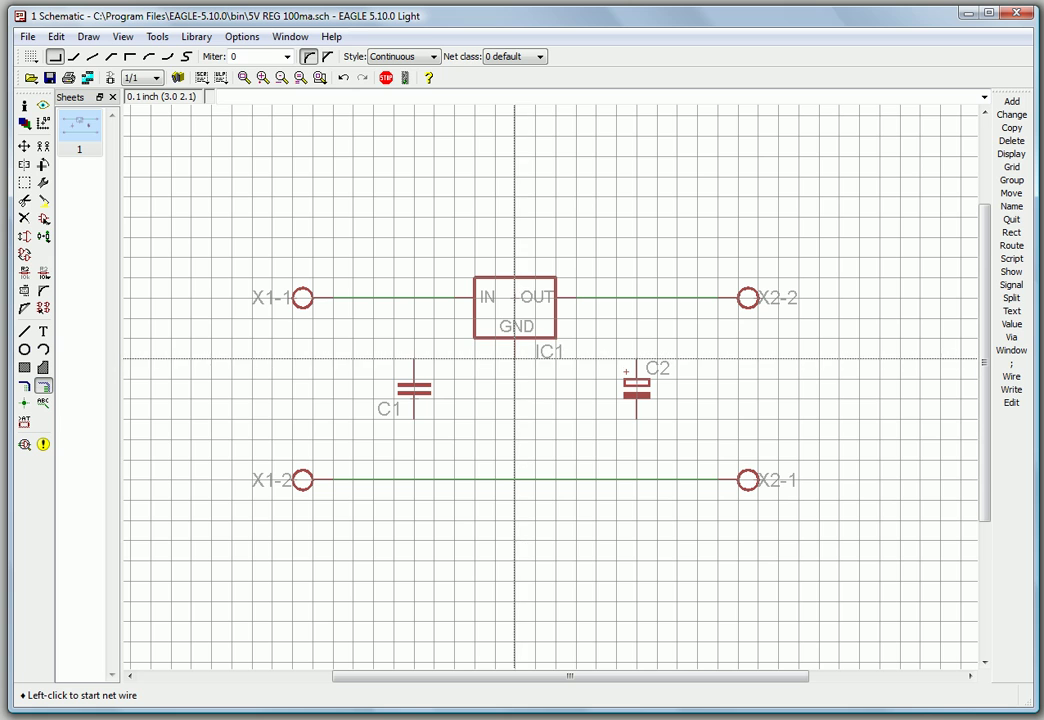
left_click(515, 358)
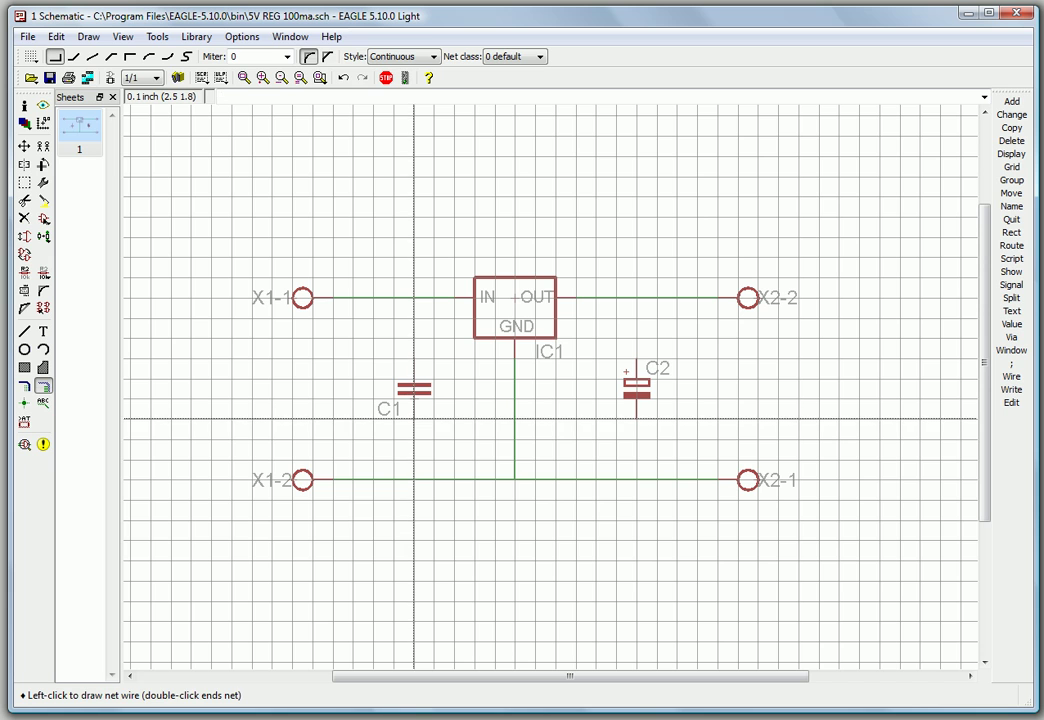
left_click(414, 418)
left_click(414, 480)
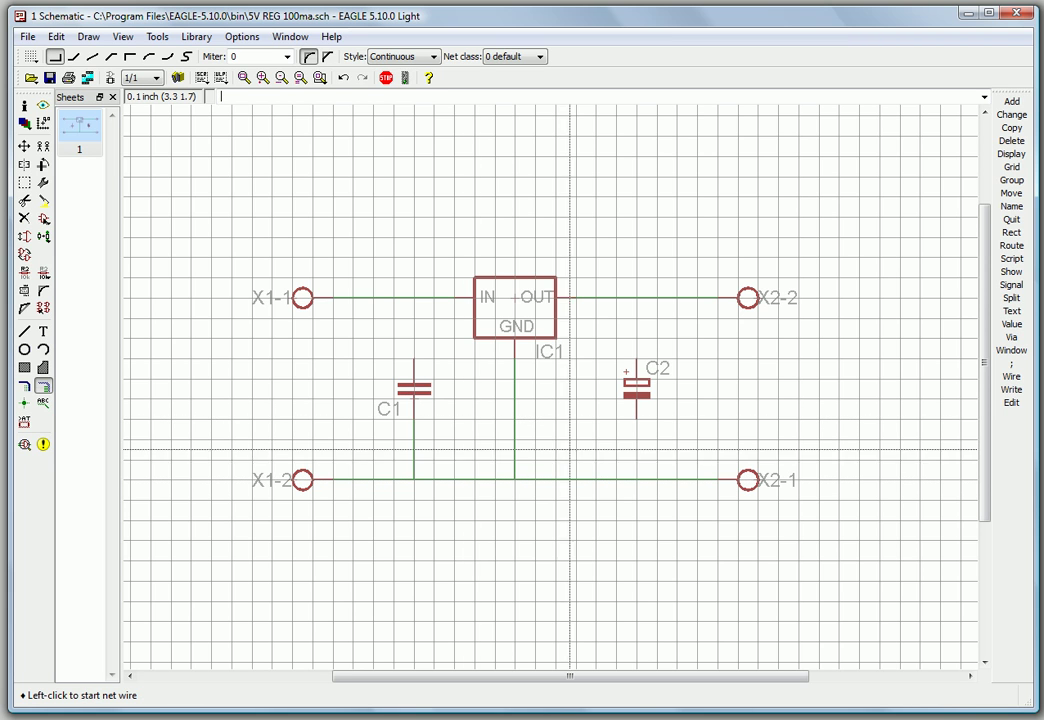
left_click(636, 418)
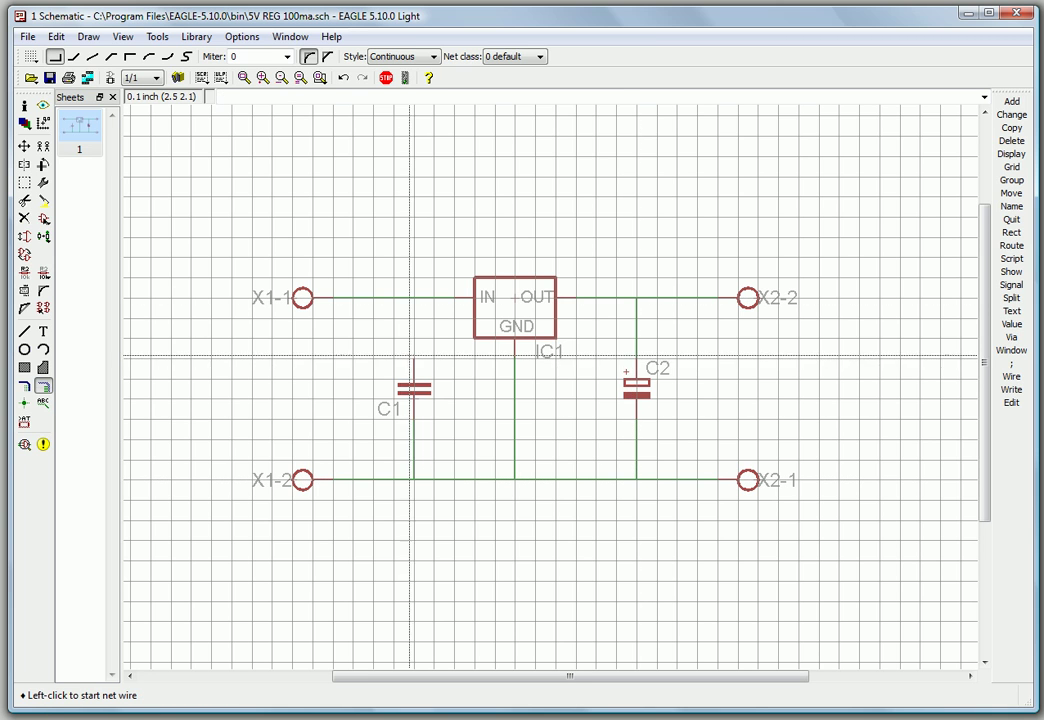
left_click(413, 355)
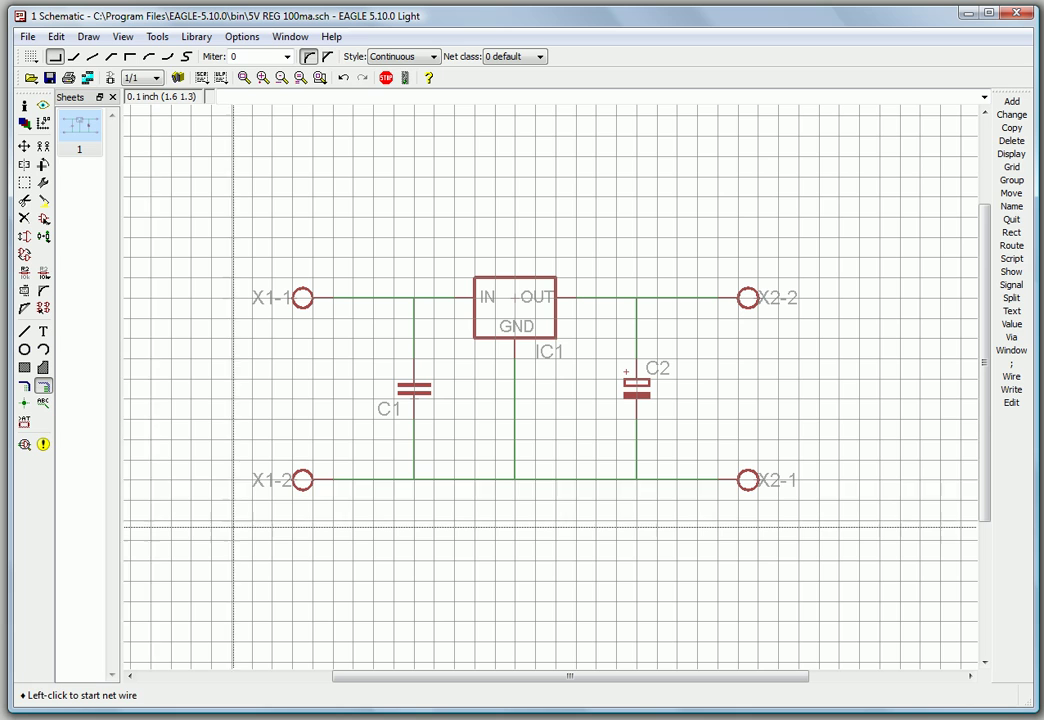
Step: Place junctions at C1, GND and C2 on the ground rail and at C1, C2 tops
left_click(25, 404)
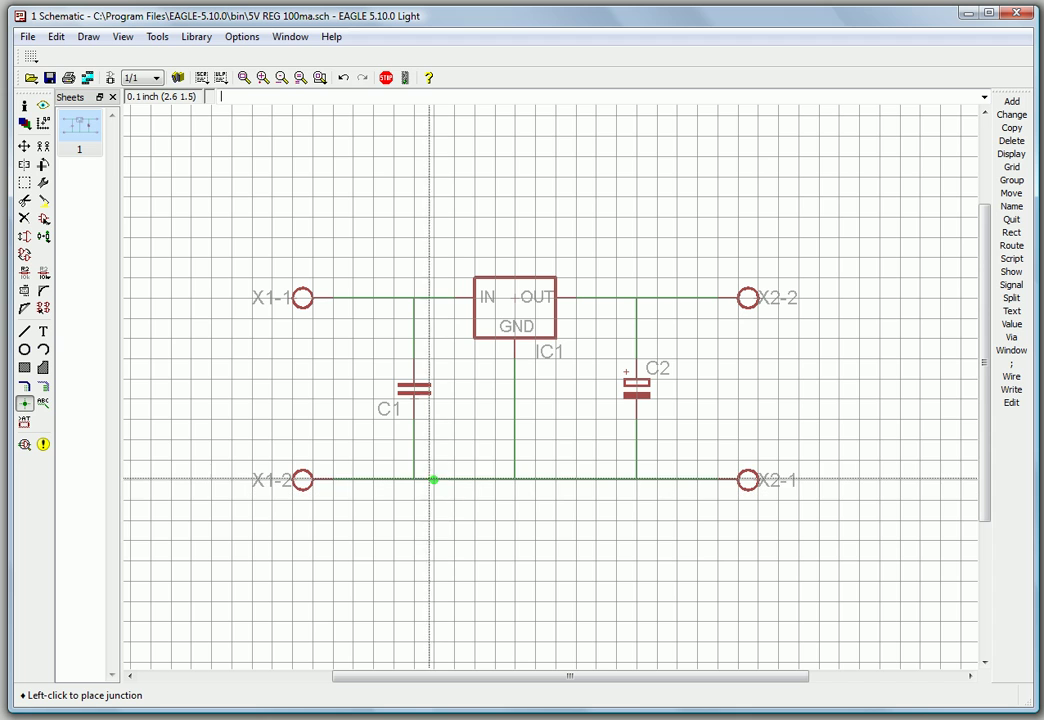
left_click(414, 480)
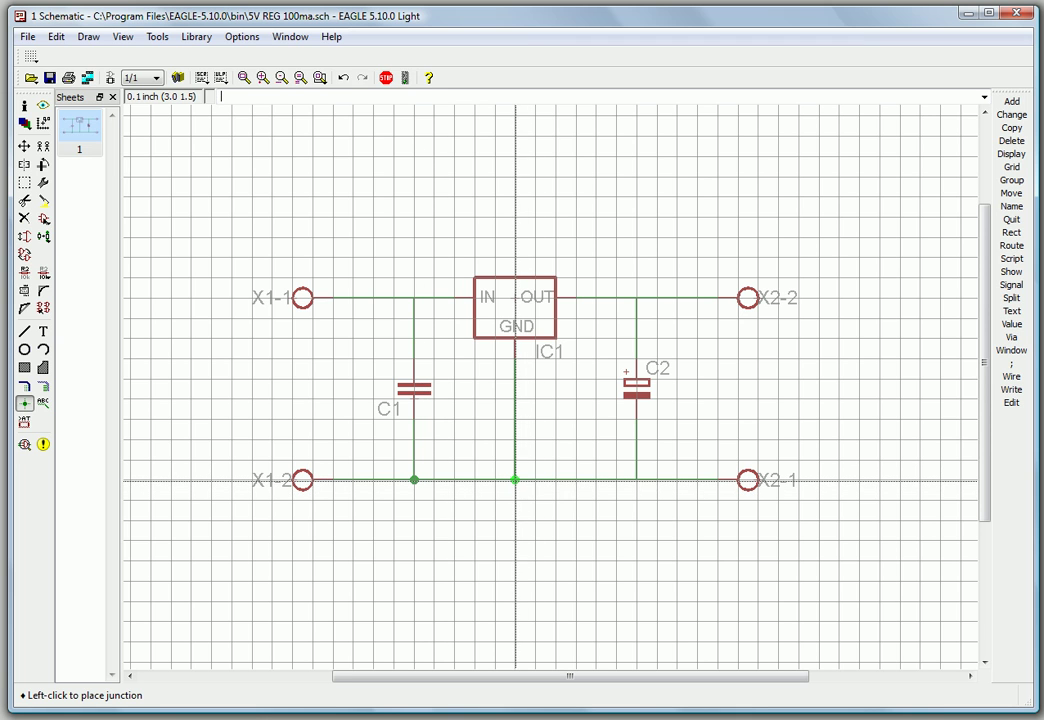
left_click(515, 480)
left_click(637, 480)
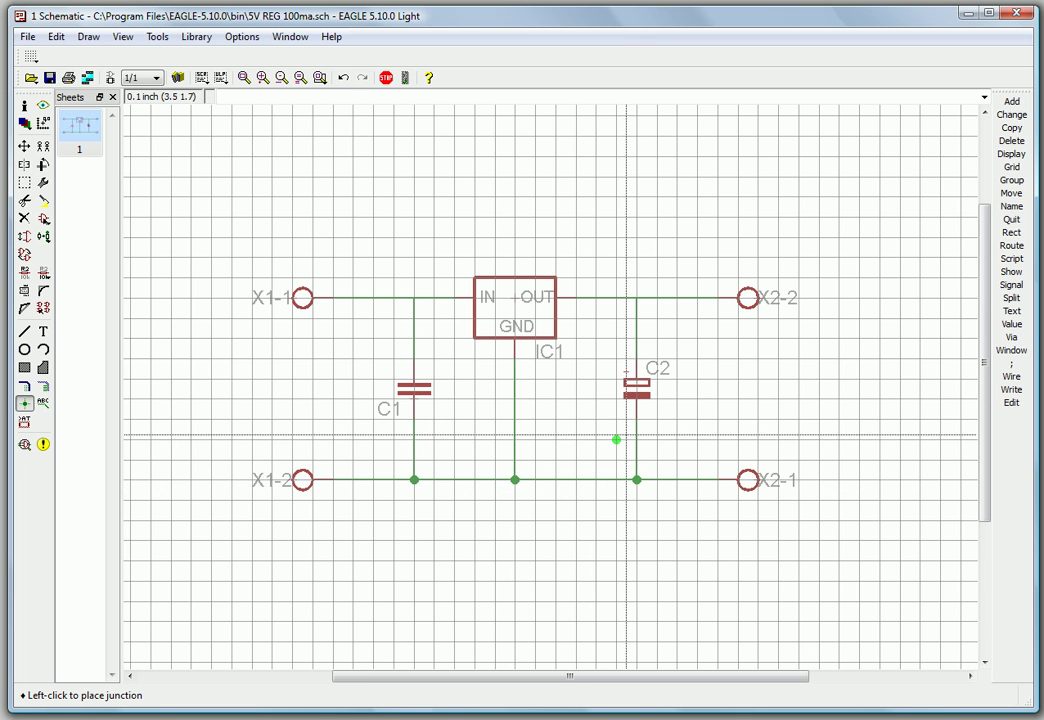
left_click(637, 297)
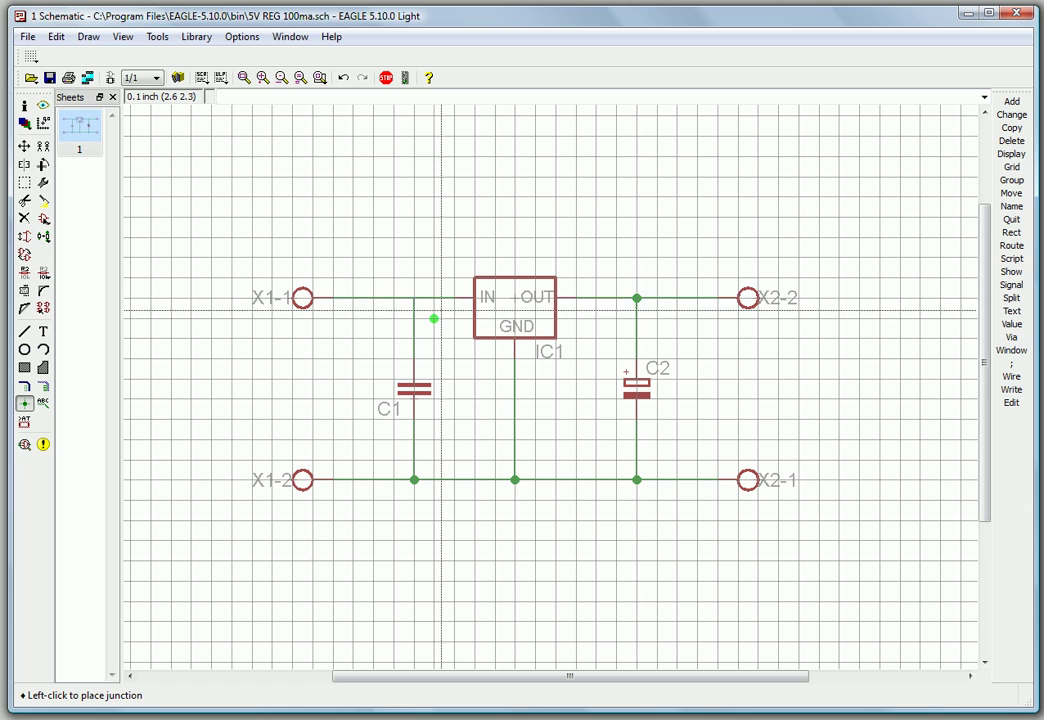
left_click(414, 297)
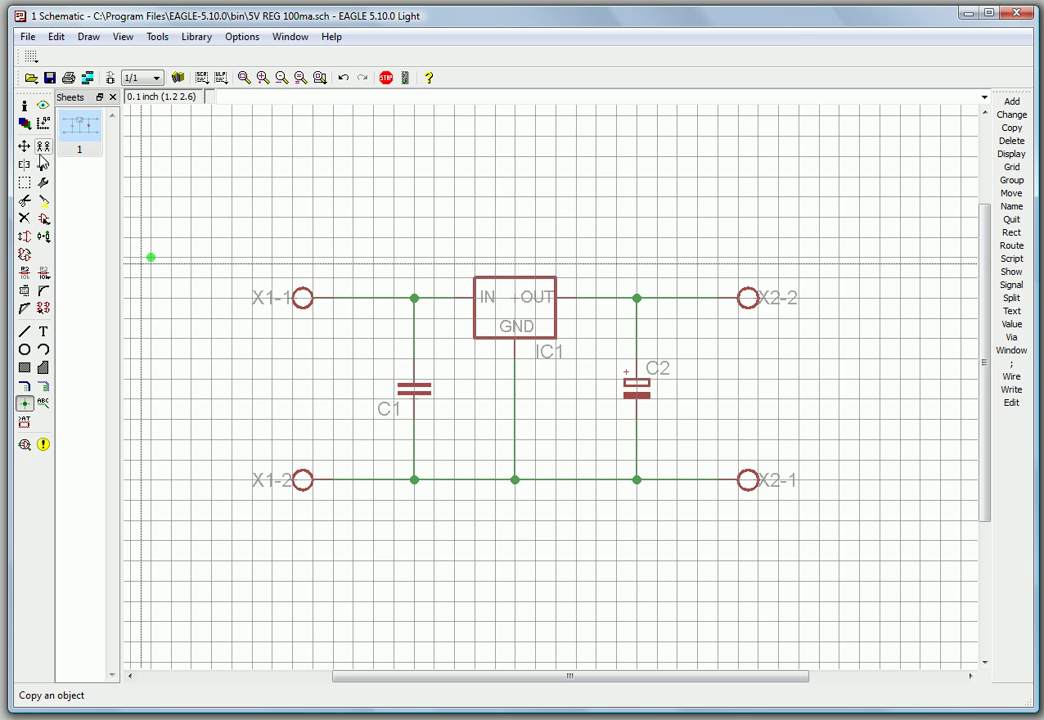
Step: Save the wired regulator schematic to 5V REG 100ma.sch, check the layout, and save again
left_click(27, 40)
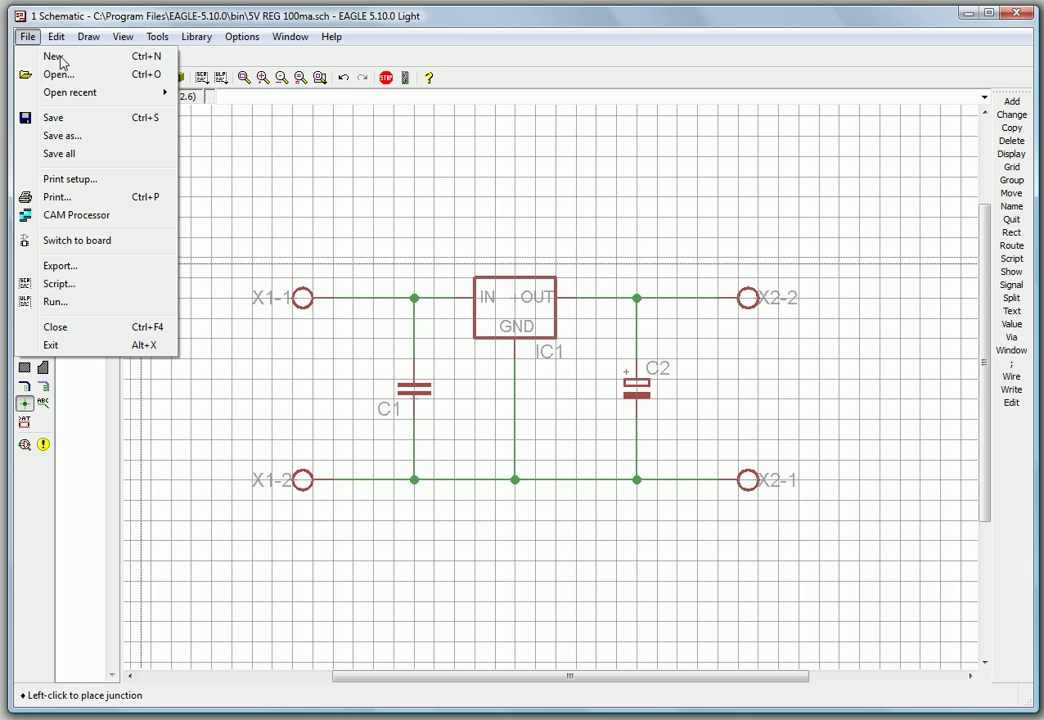
left_click(55, 118)
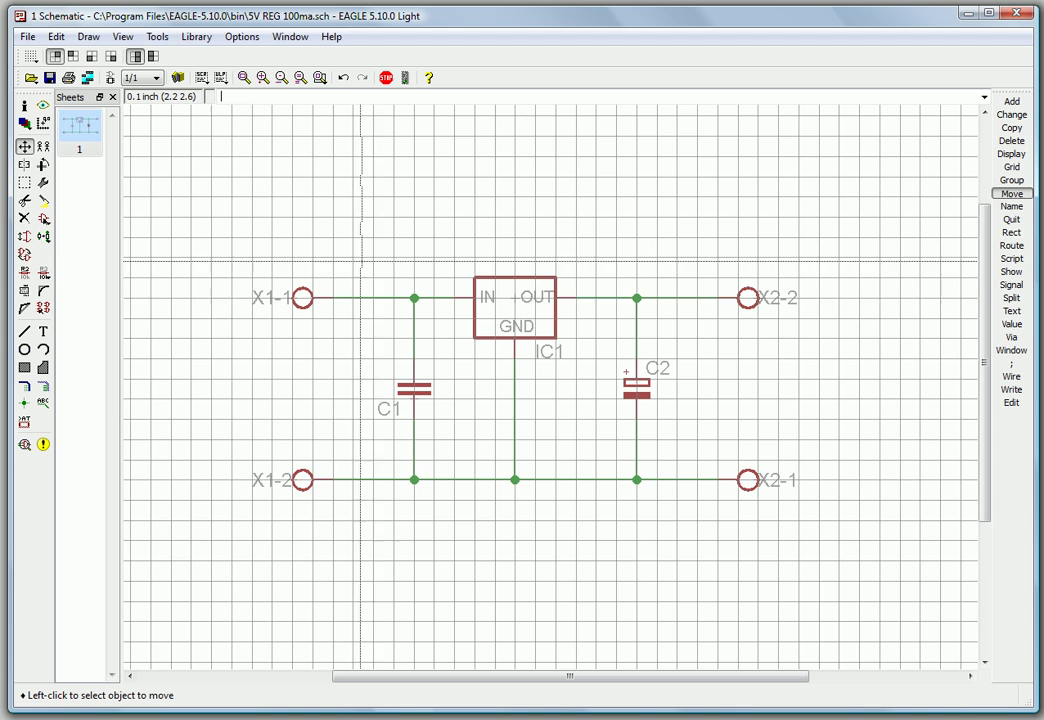
scroll(487, 390, "down", 1)
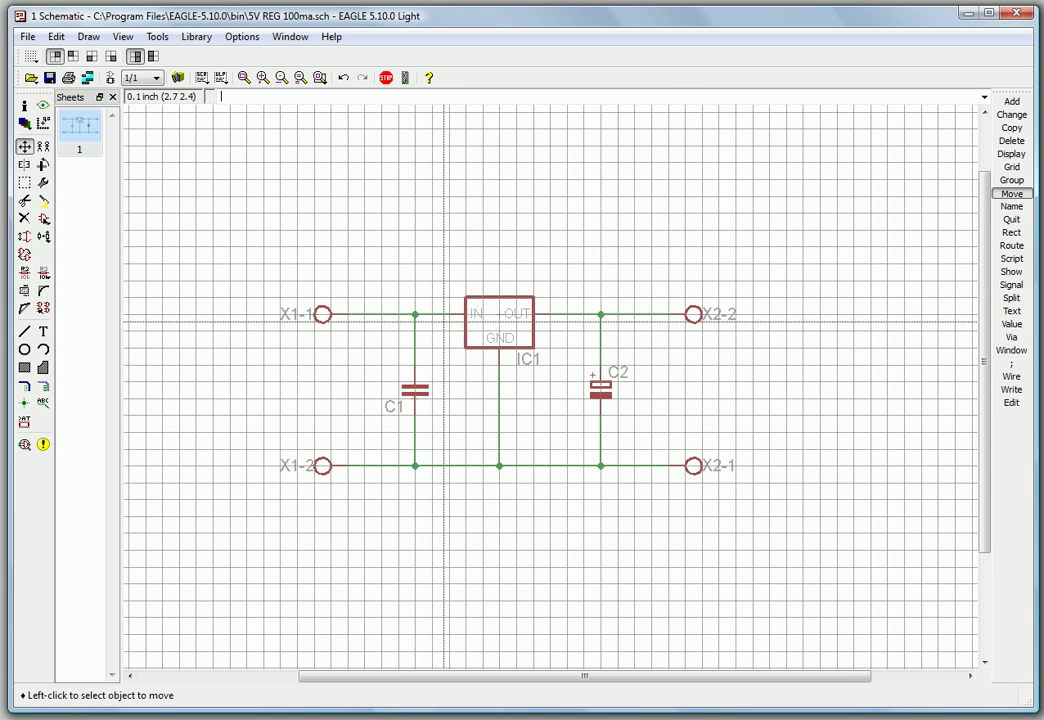
scroll(442, 324, "up", 1)
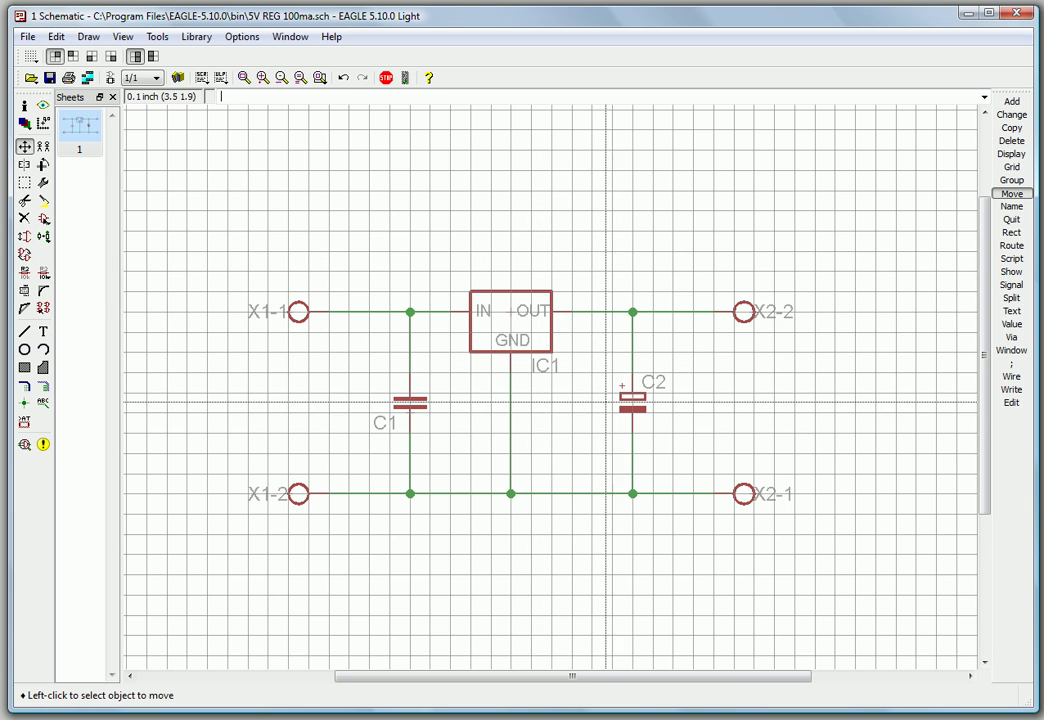
scroll(617, 399, "down", 1)
scroll(590, 440, "up", 1)
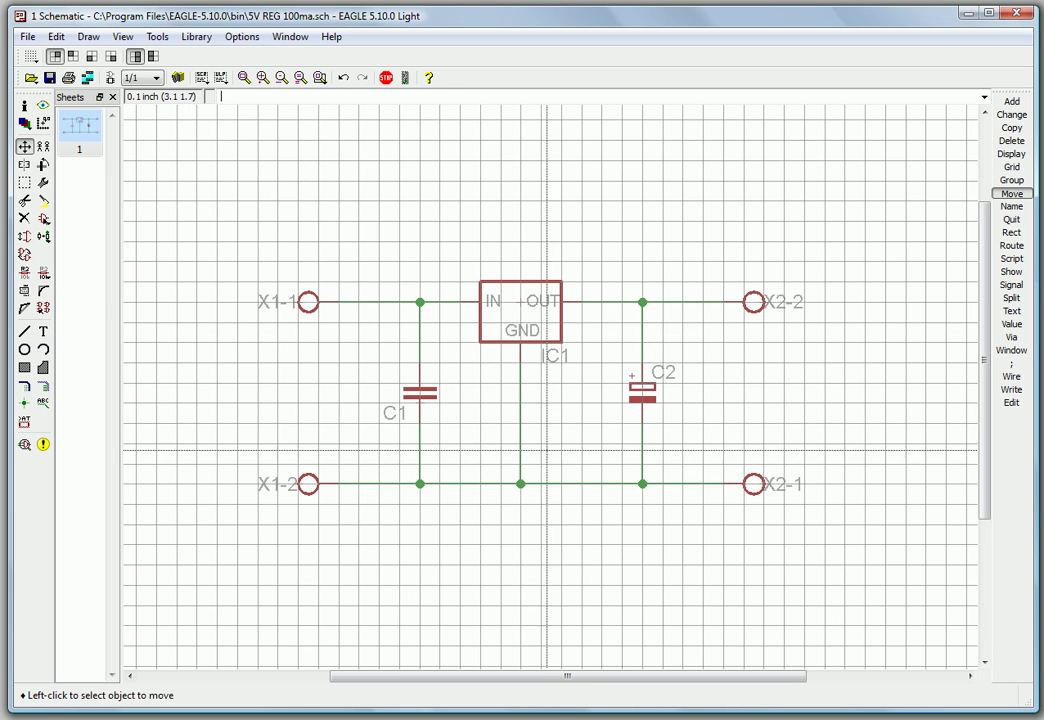
left_click(28, 36)
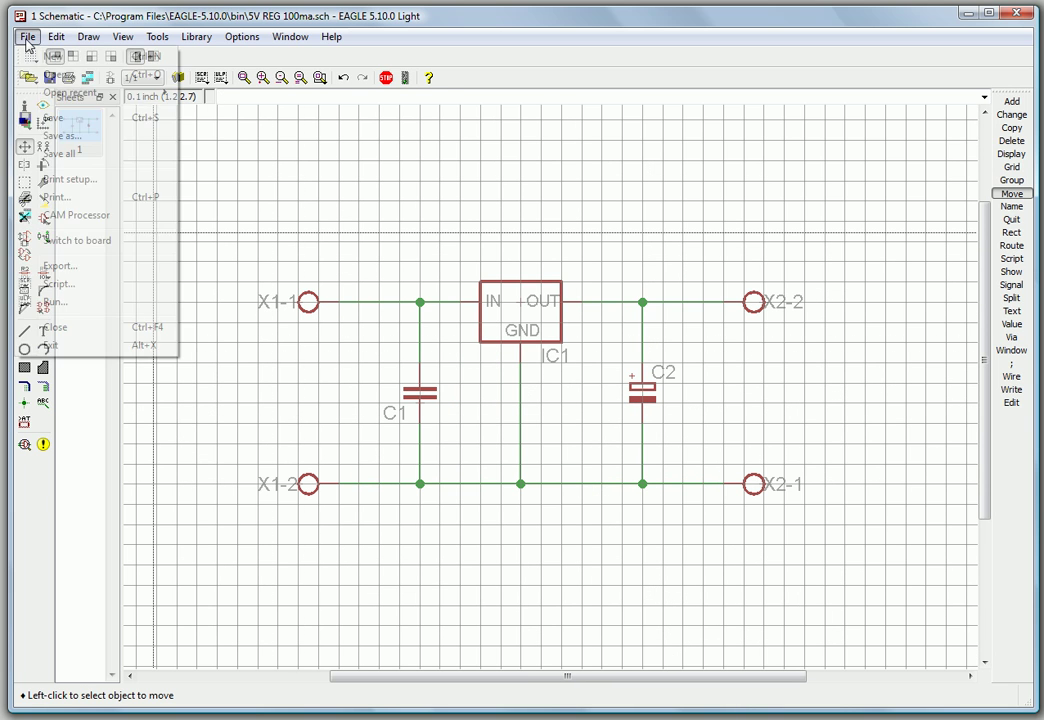
left_click(75, 120)
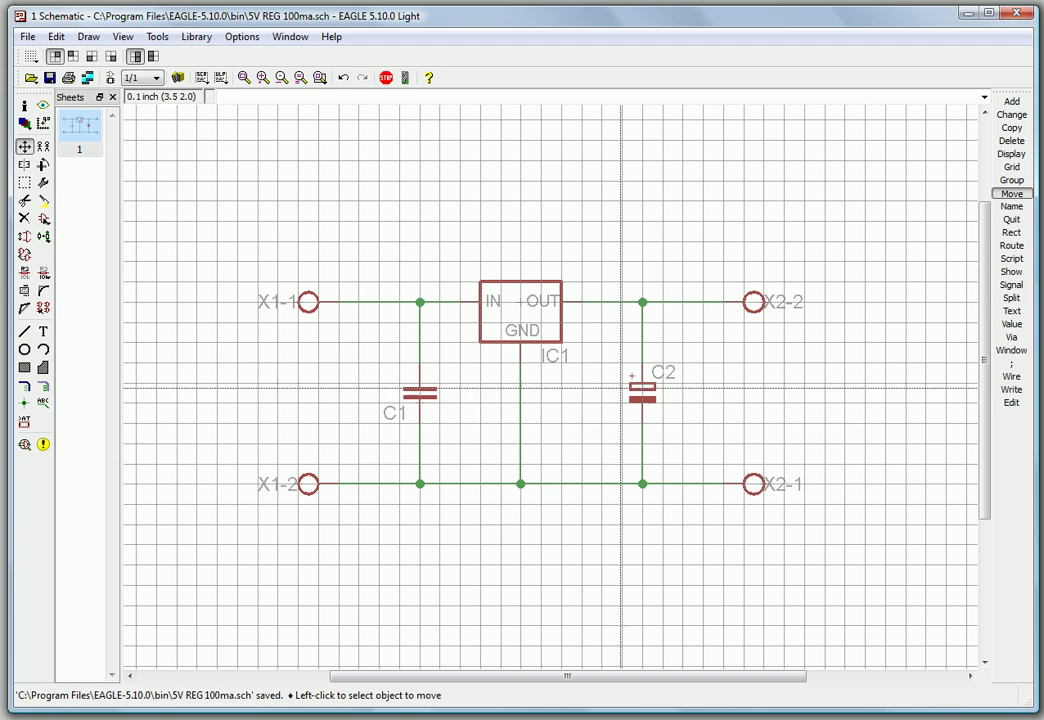